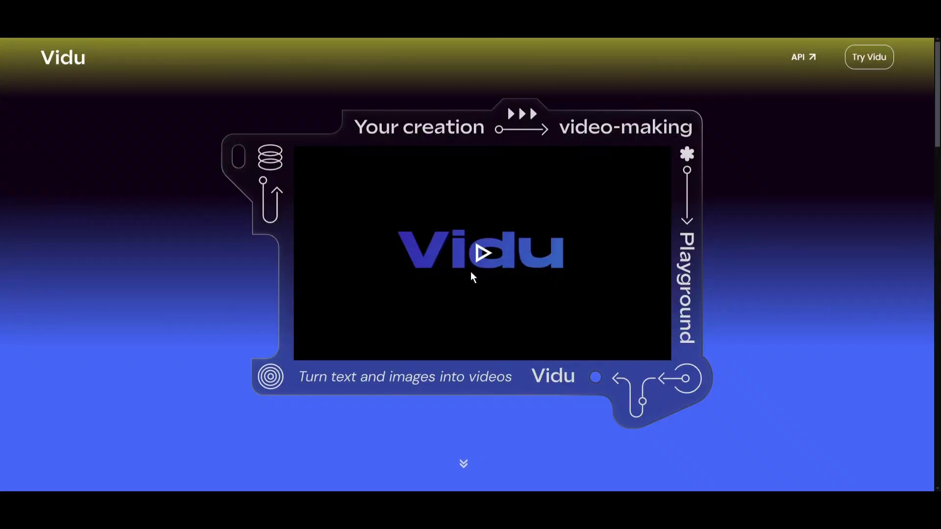
Scroll briefly through the current video-site page before moving on to Kling AI.
scroll(471, 277, down, 5)
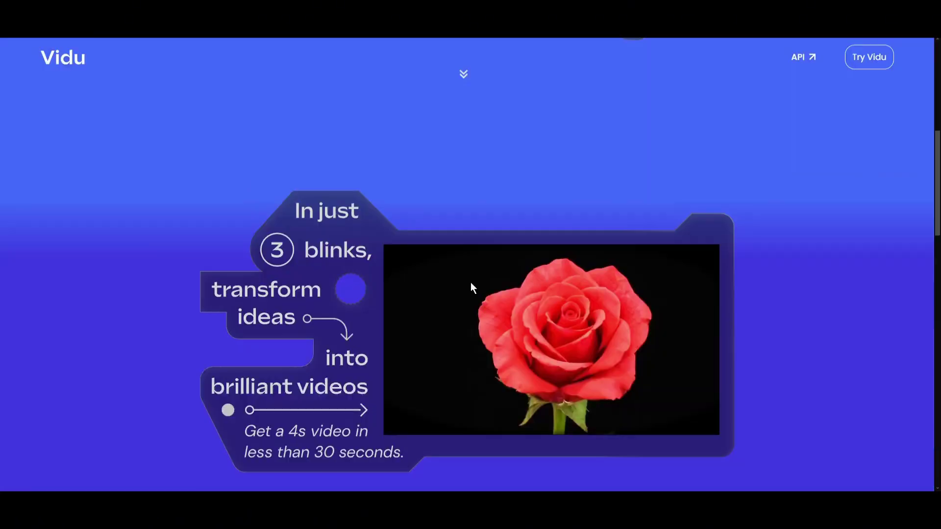
scroll(441, 294, up, 5)
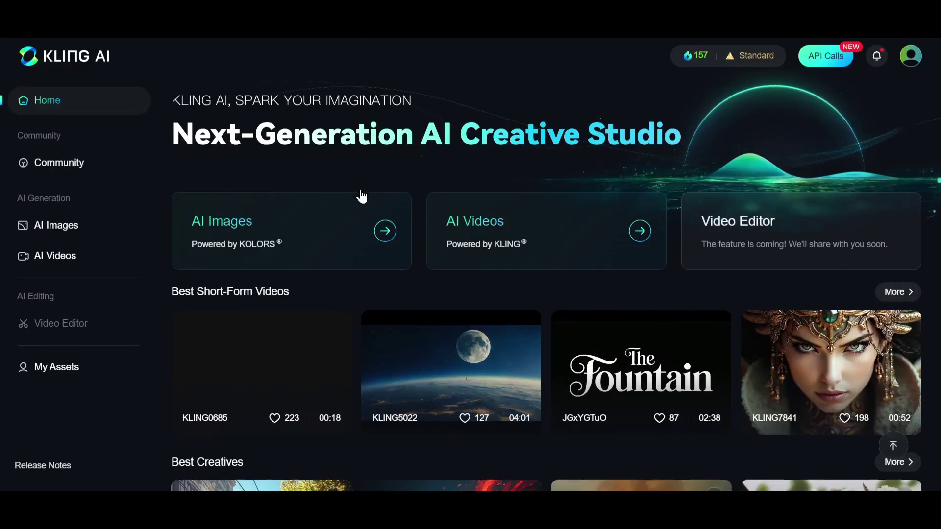
Open Kling AI's video creation space and check the VIP plans' One-Month prices.
scroll(363, 194, down, 5)
scroll(362, 193, down, 3)
scroll(351, 194, up, 8)
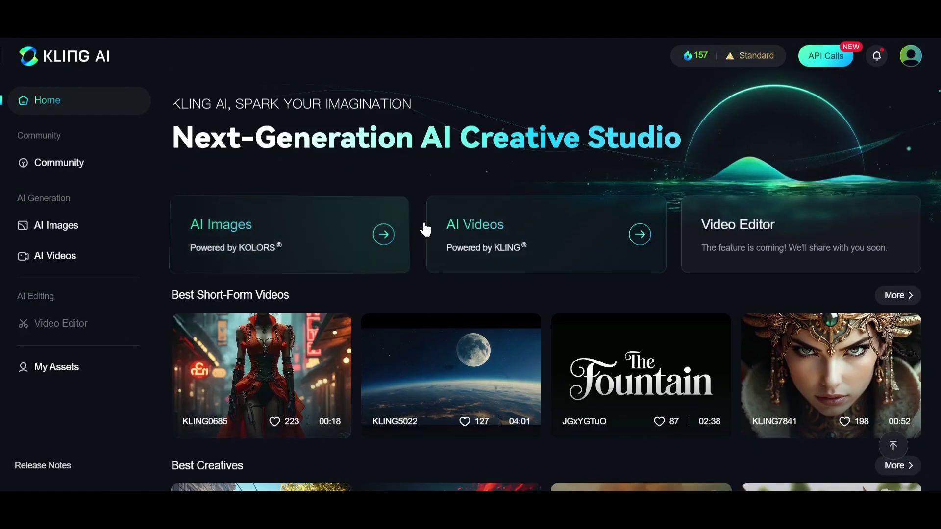
click(525, 232)
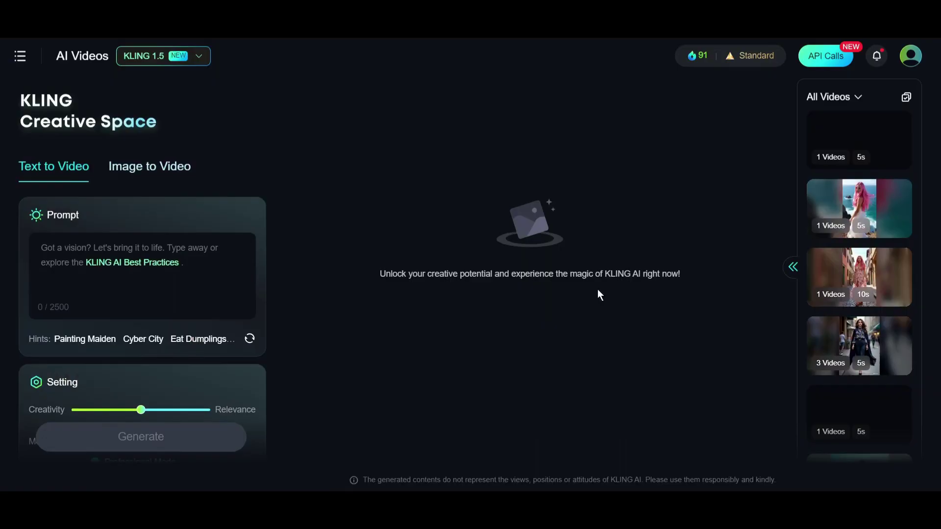
click(747, 56)
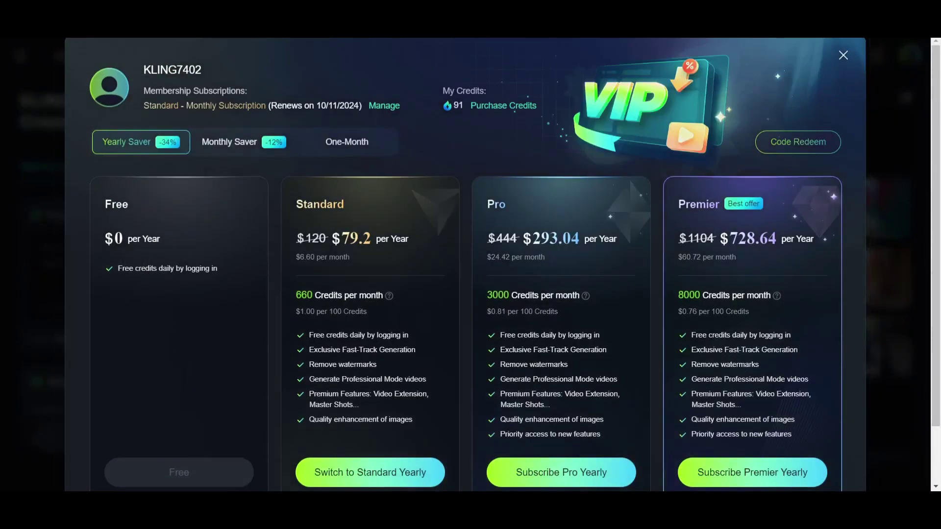
click(336, 147)
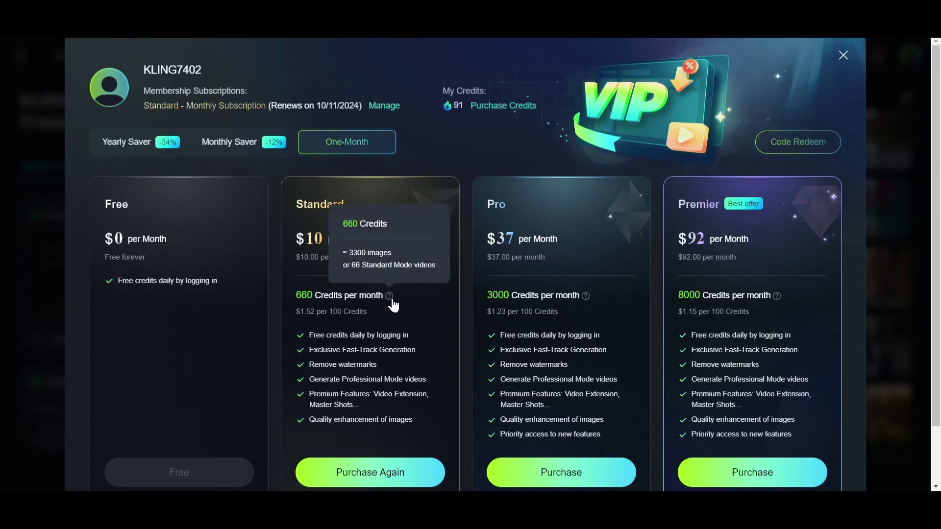
click(843, 55)
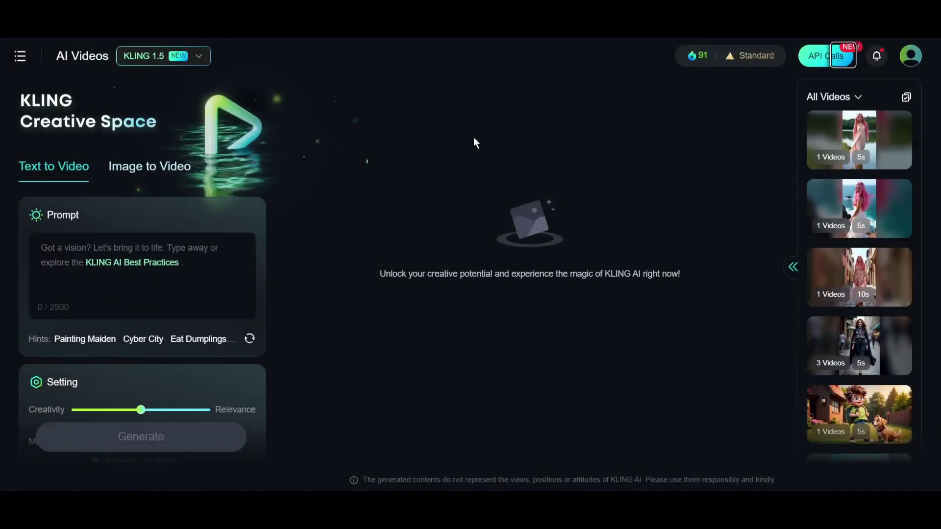
Fill the text-to-video prompt with the Cyber City sample and set length to 10s.
click(138, 349)
scroll(139, 294, down, 5)
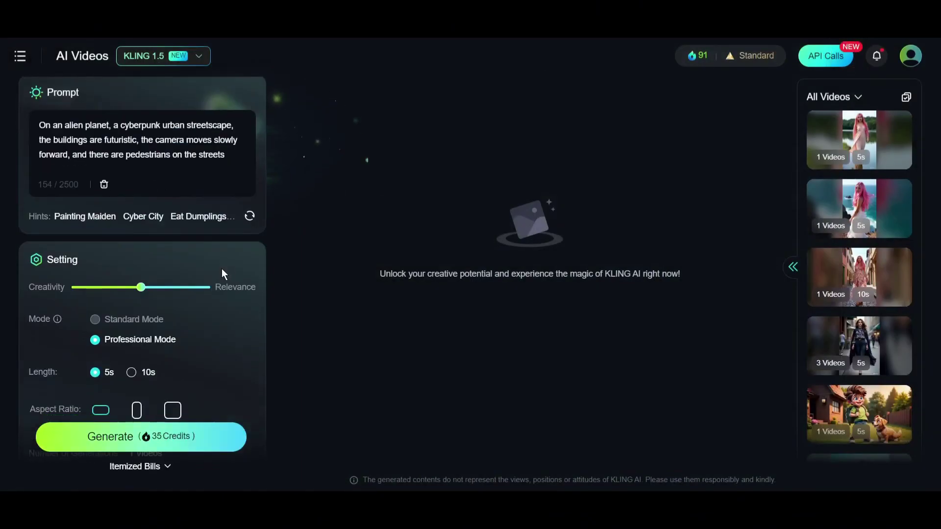
click(130, 311)
scroll(181, 368, down, 2)
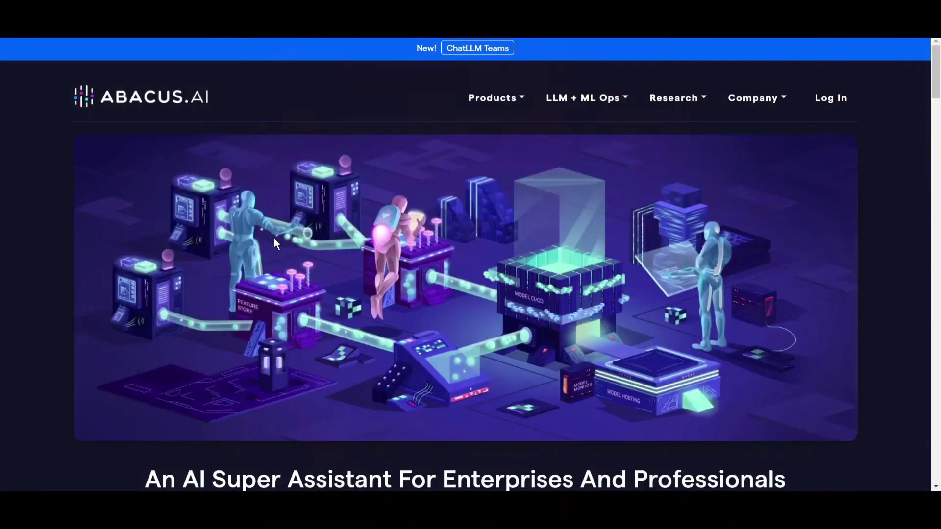
Browse the Abacus.AI home page and view the LLM Ops and Applied AI Systems diagrams.
scroll(274, 238, down, 1)
scroll(275, 237, down, 3)
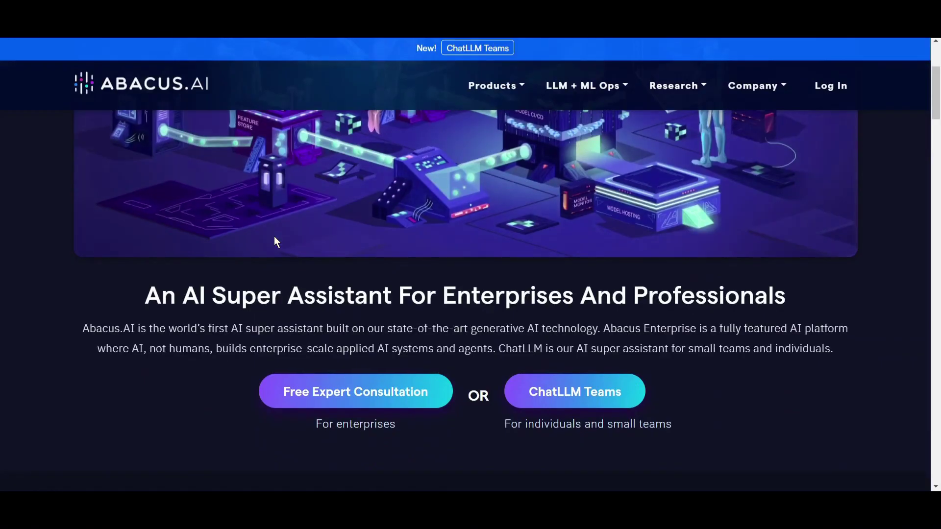
scroll(274, 236, up, 4)
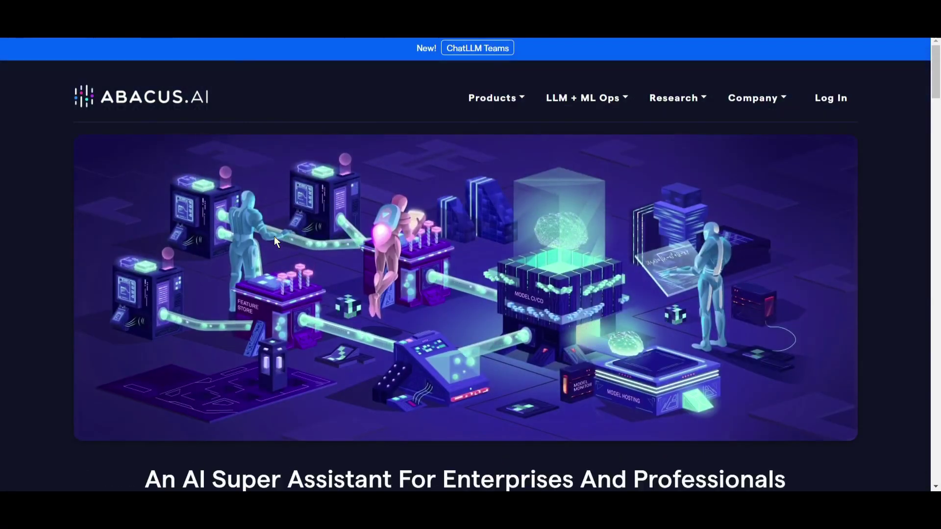
scroll(274, 236, down, 6)
scroll(274, 236, down, 4)
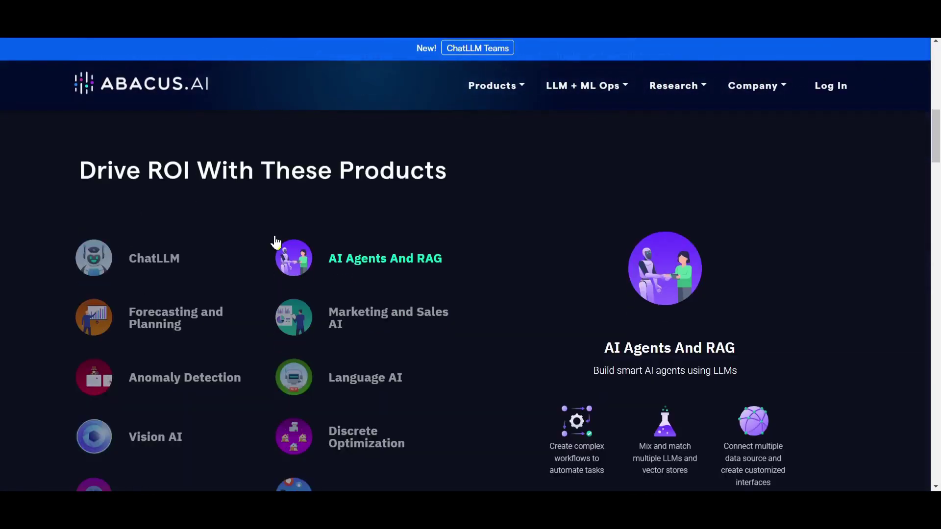
scroll(157, 274, down, 5)
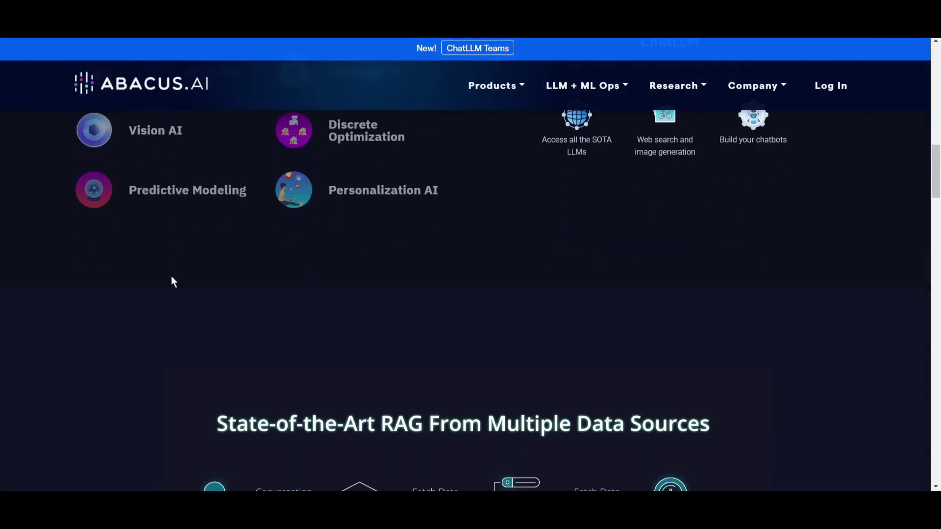
scroll(173, 280, down, 3)
scroll(176, 279, down, 7)
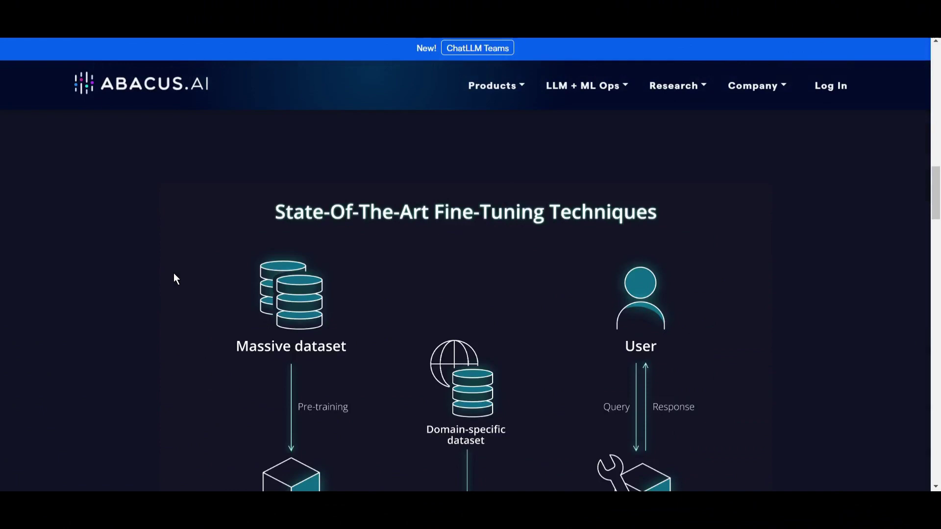
scroll(174, 273, down, 5)
scroll(177, 294, down, 1)
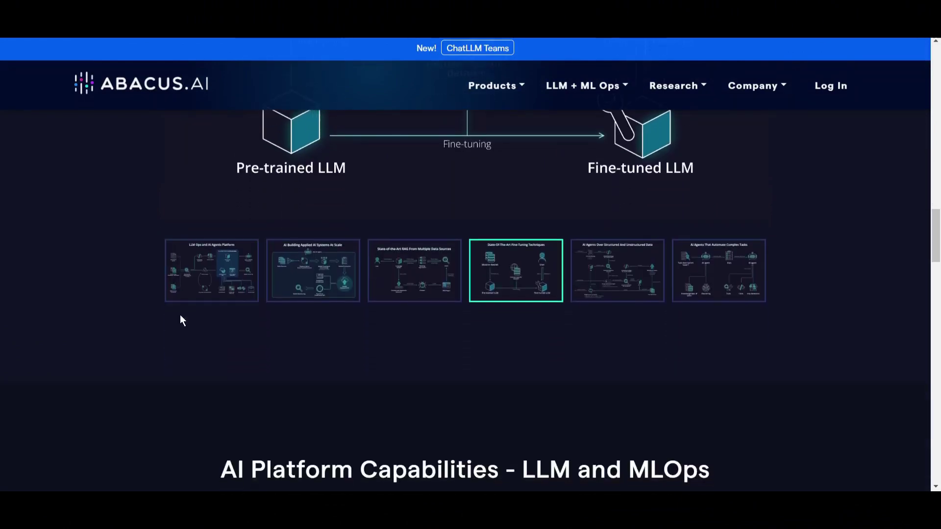
click(199, 290)
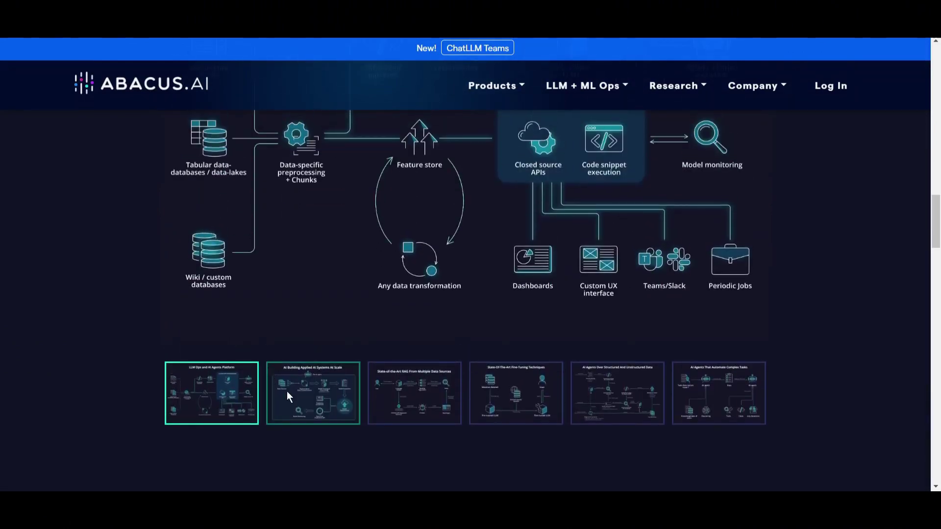
click(288, 396)
Check the Research menu, then go to the ChatLLM Teams page.
scroll(274, 383, up, 5)
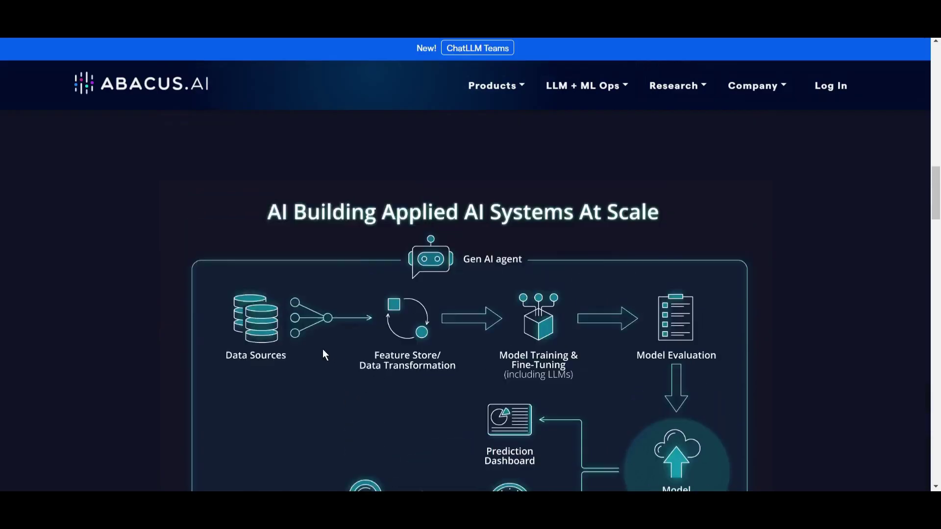
scroll(313, 343, up, 15)
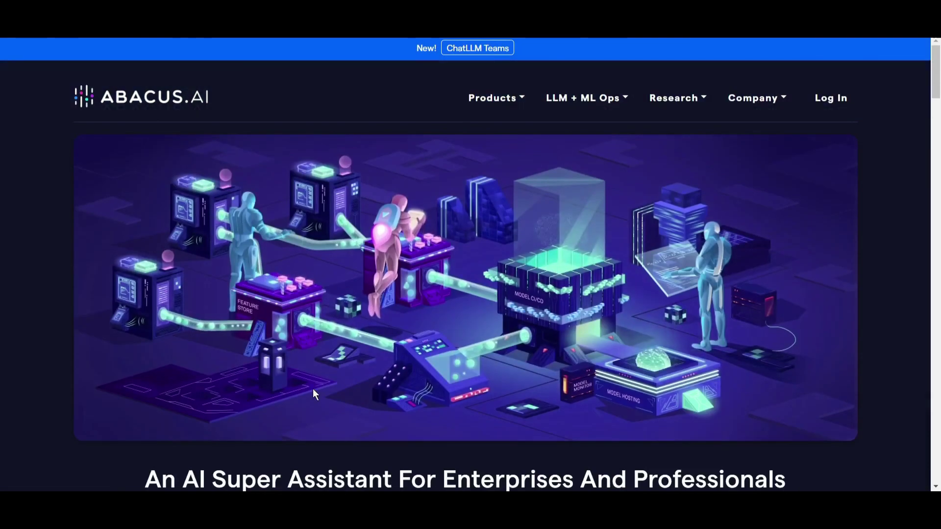
click(676, 98)
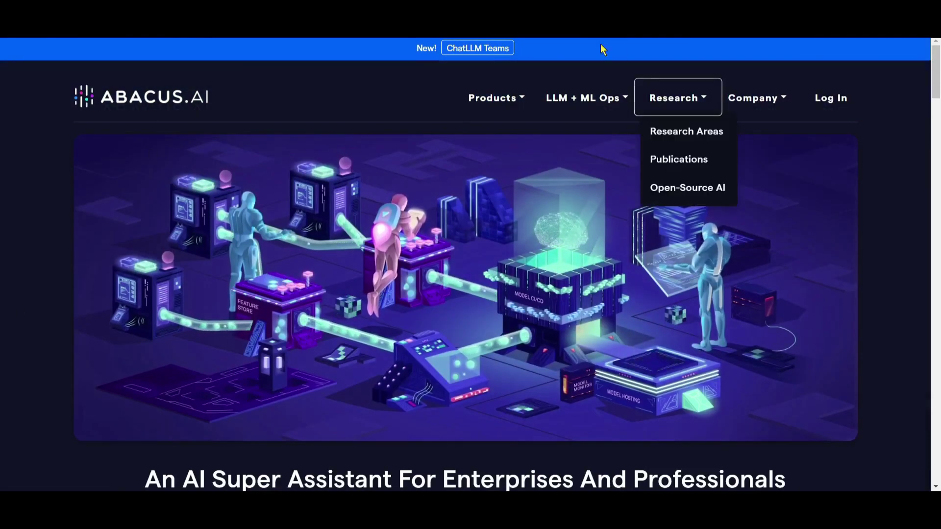
click(478, 48)
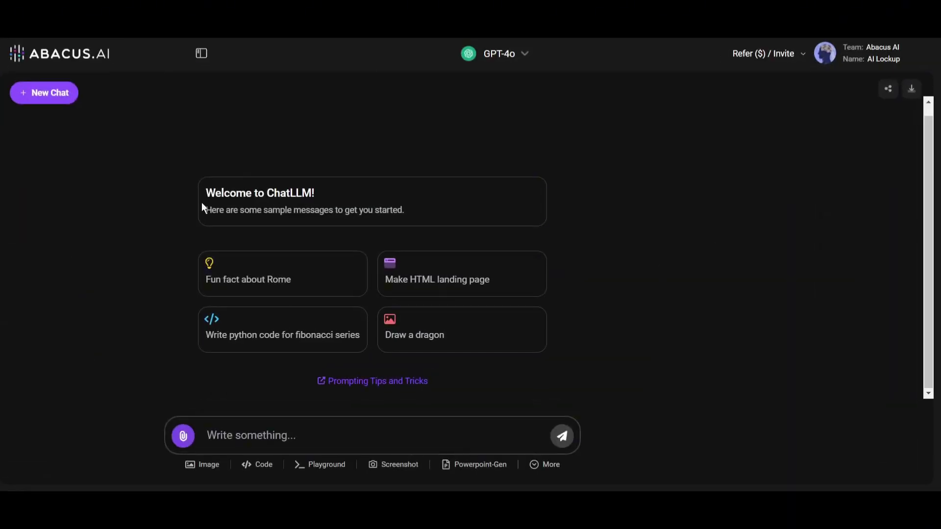
Pick RouteLLM from the model and bot list in place of GPT-4o.
click(511, 57)
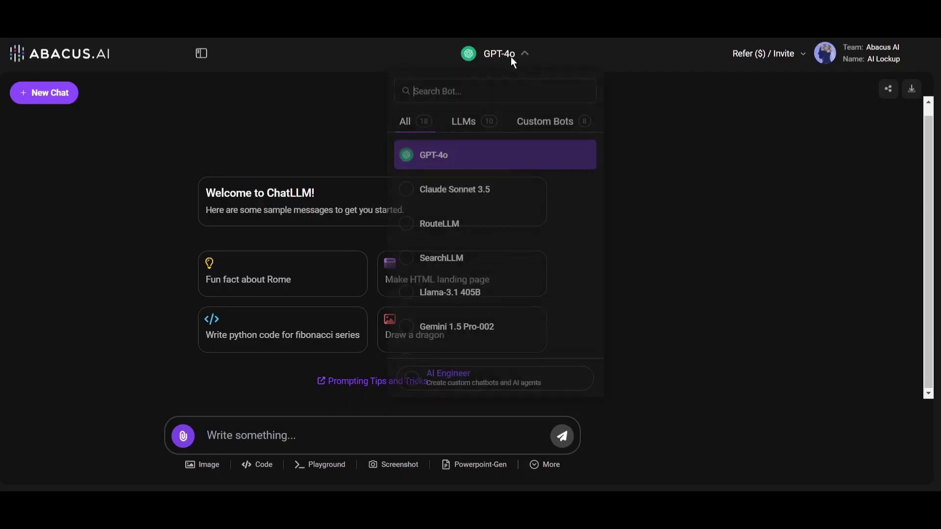
scroll(461, 198, down, 3)
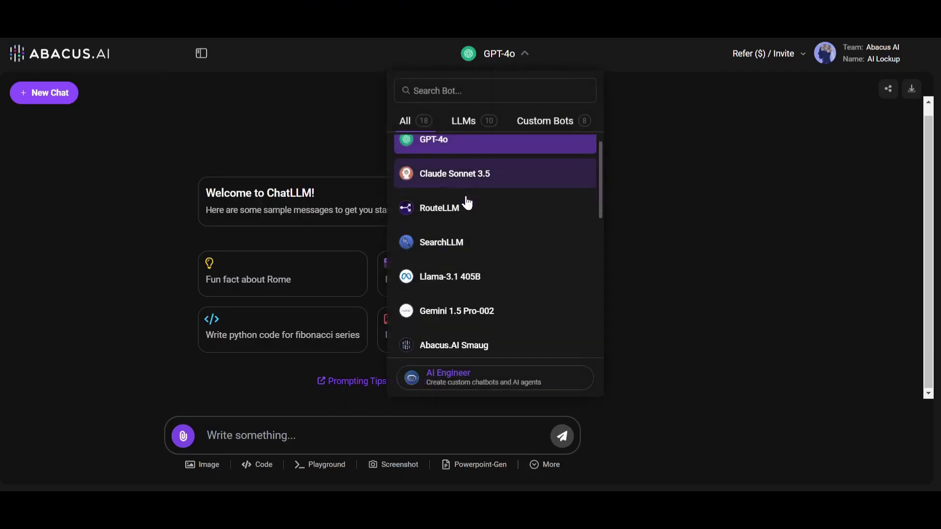
scroll(467, 203, up, 3)
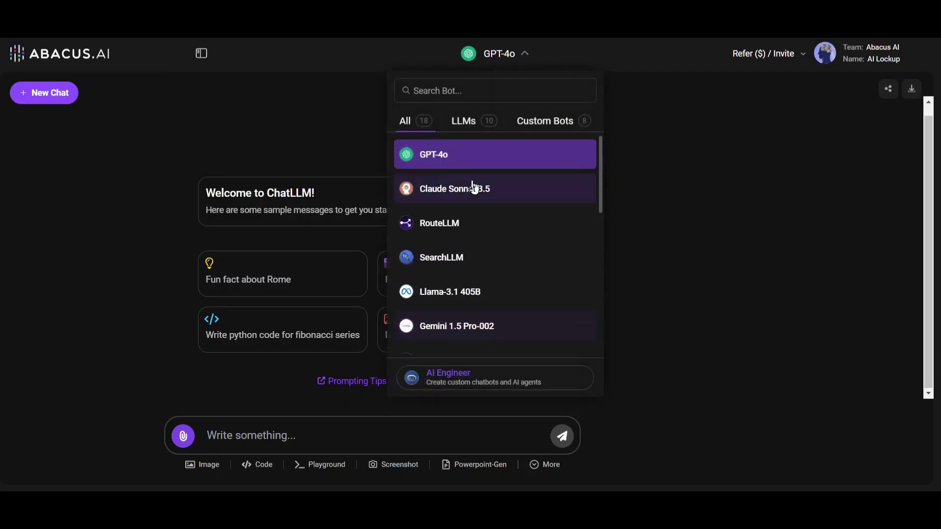
scroll(497, 211, down, 5)
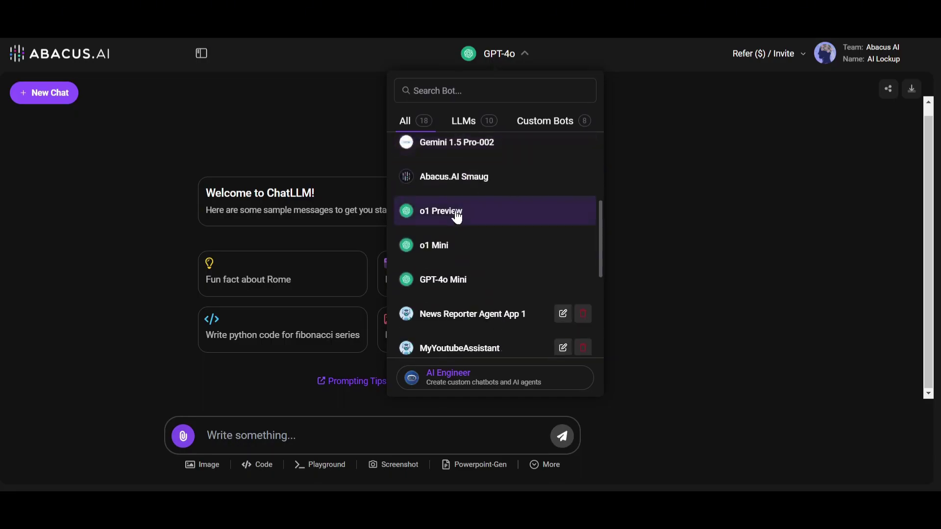
scroll(465, 284, down, 2)
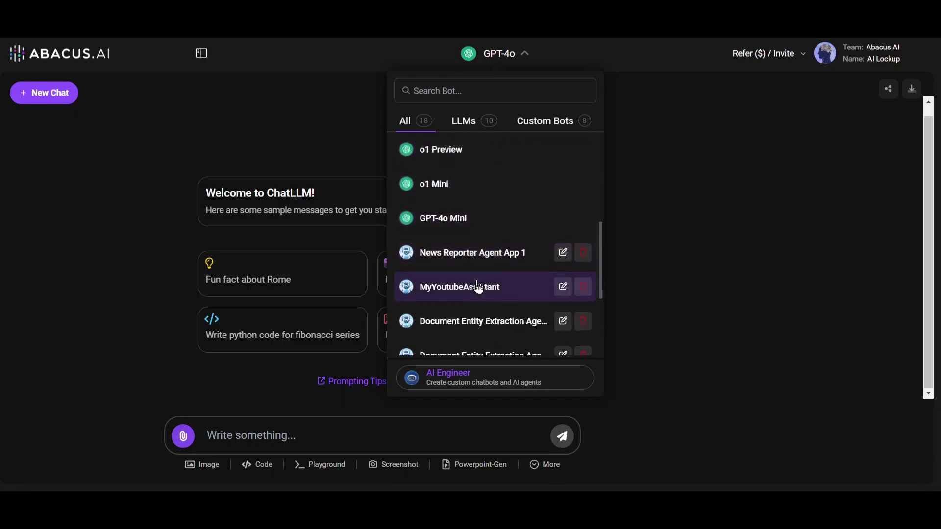
scroll(478, 285, up, 3)
scroll(474, 284, up, 3)
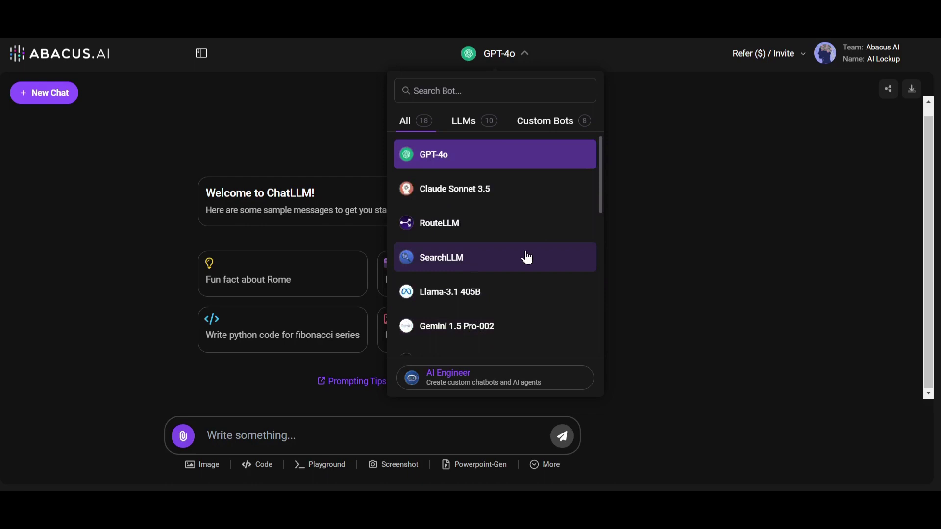
click(455, 234)
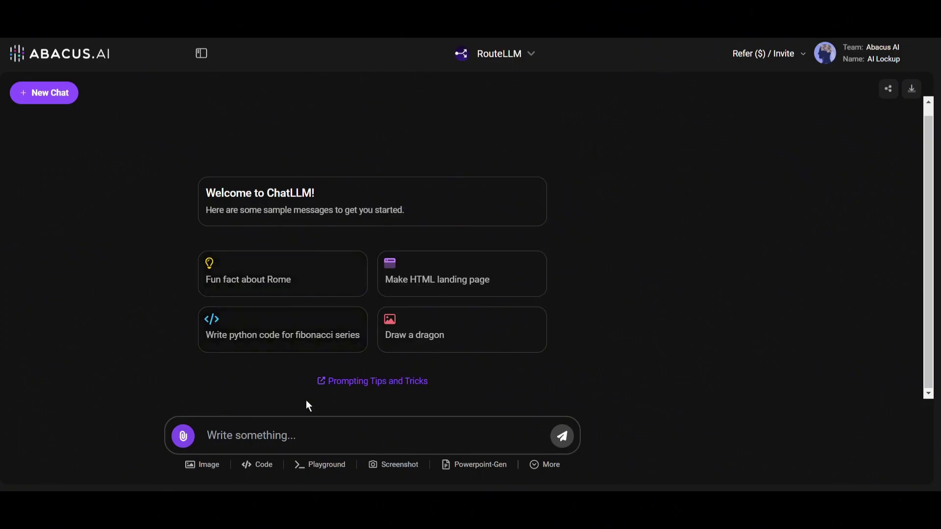
Send the request 'Create an Image of A Panda Playing a Guitar on lake'.
click(292, 437)
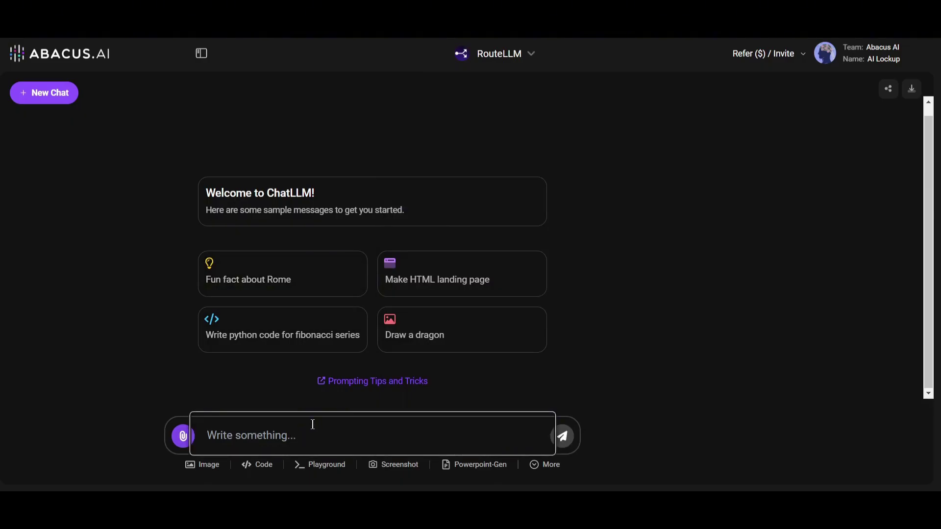
text(C)
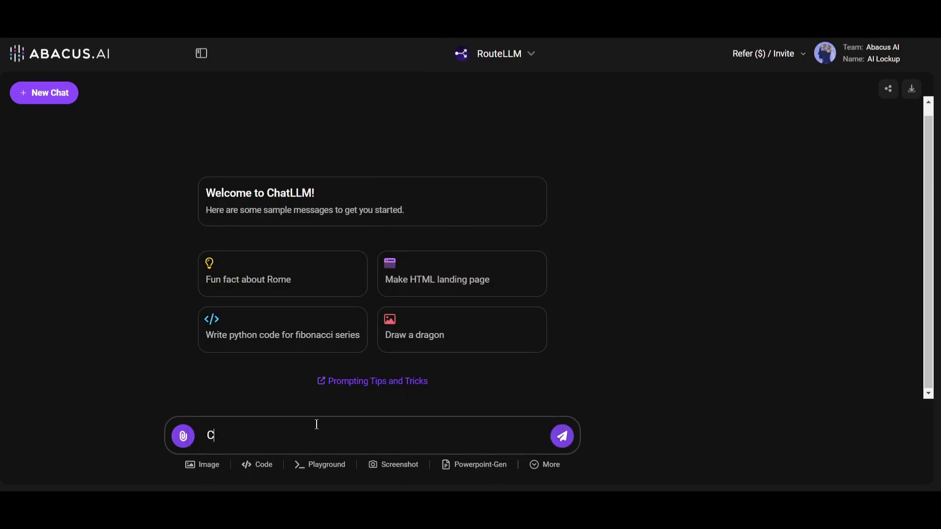
key(BackSpace)
key(BackSpace)
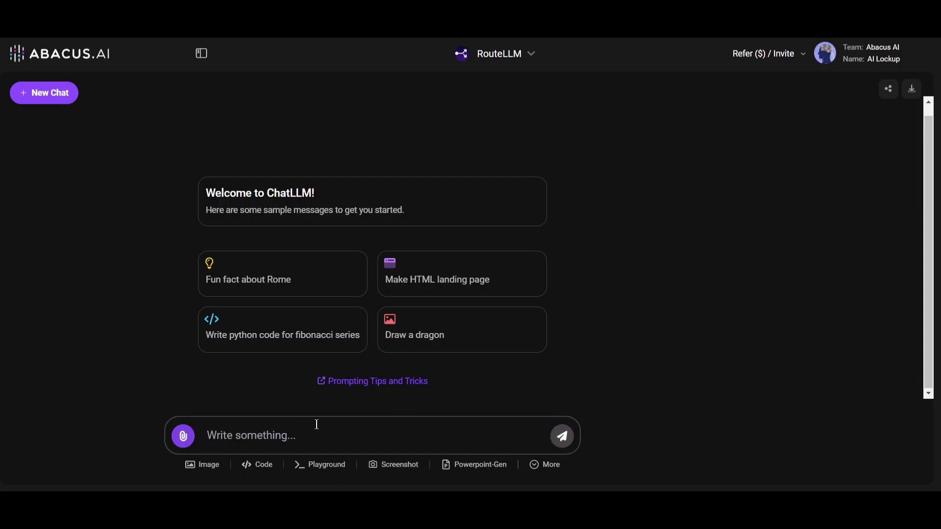
text(Cre)
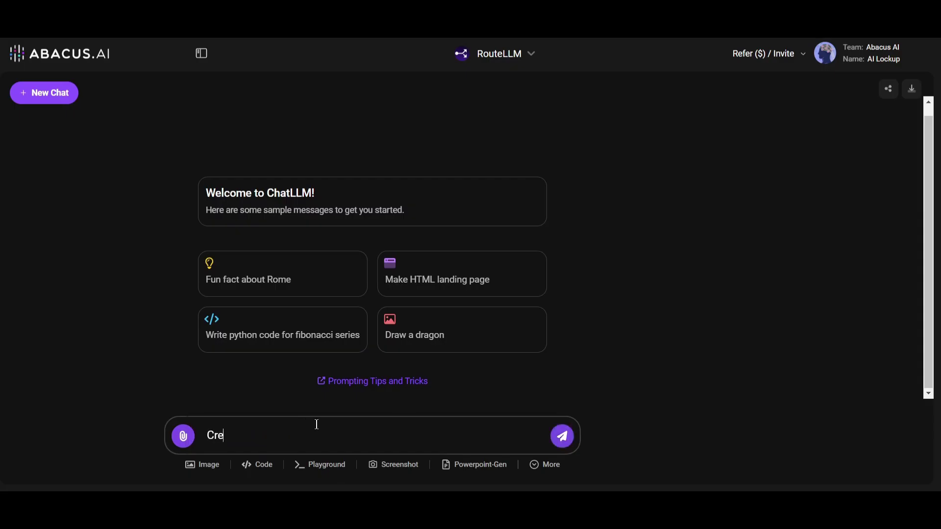
text(ate an Image of A)
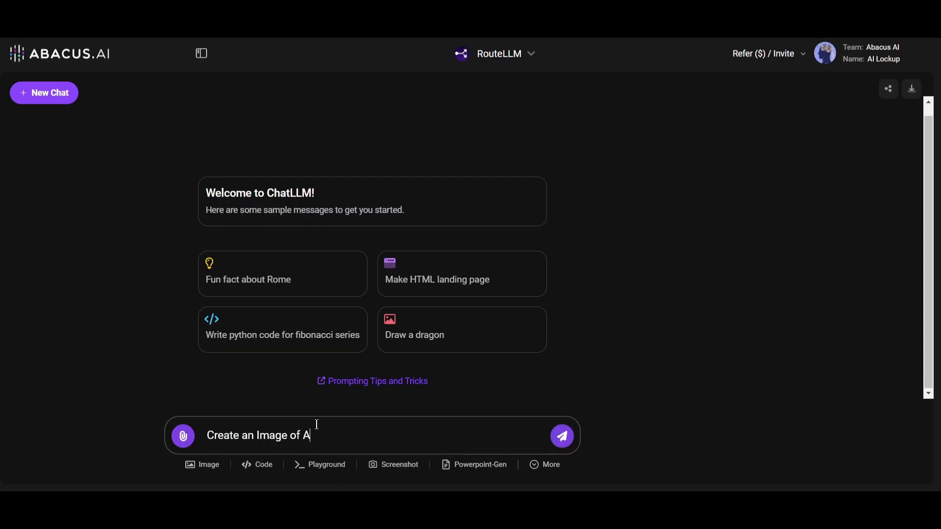
text( Panda Playing a Guitar on )
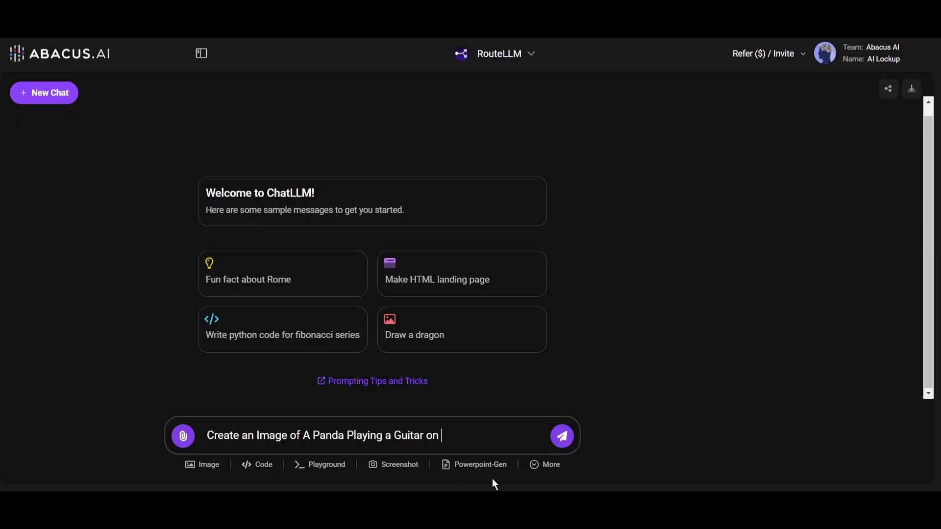
text(lake)
key(Return)
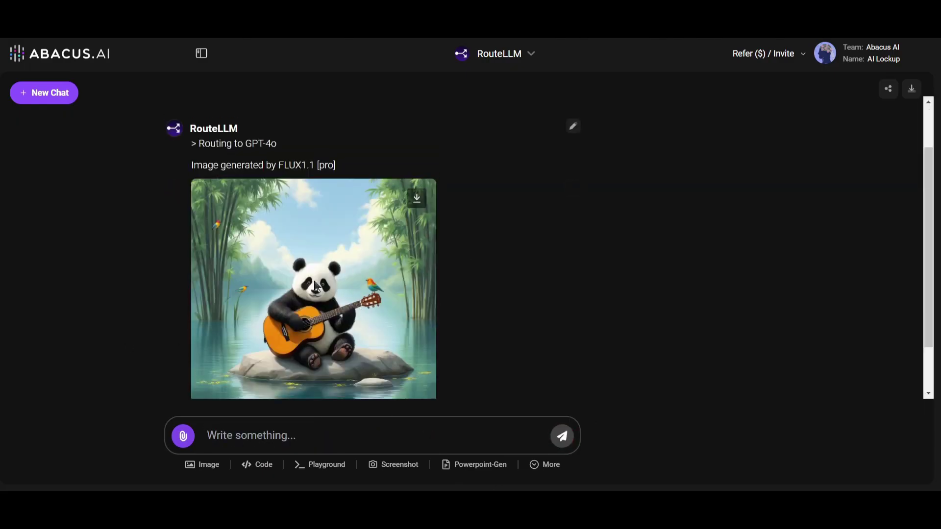
View the generated panda image enlarged and inspect its FLUX1.1 [pro] caption.
click(316, 287)
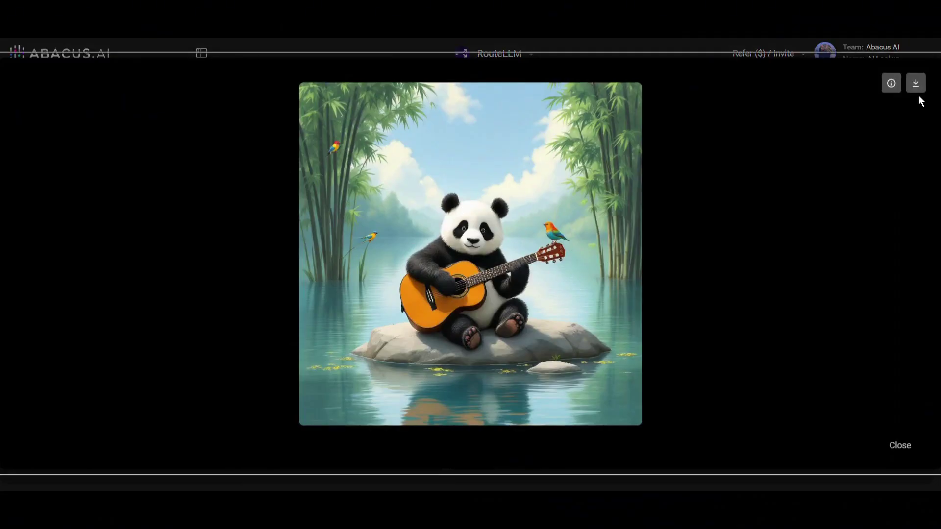
key(Escape)
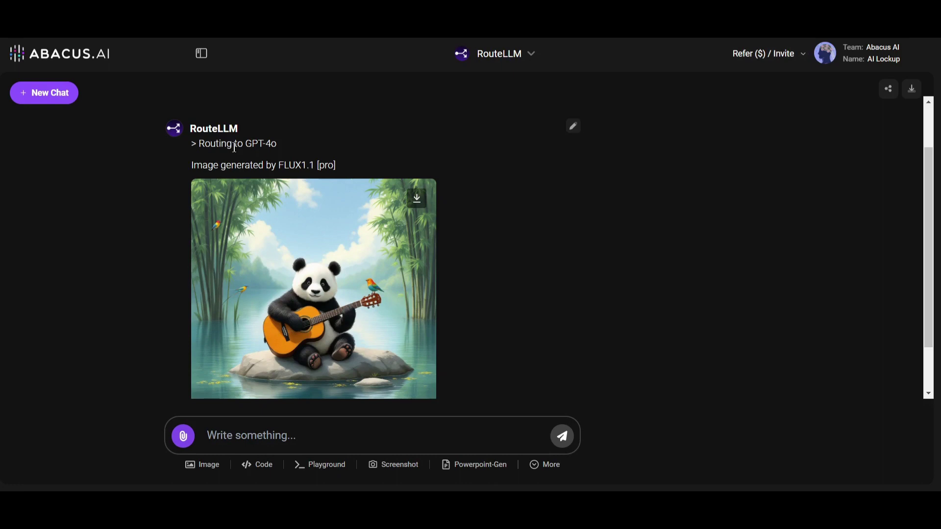
drag(189, 170, 346, 176)
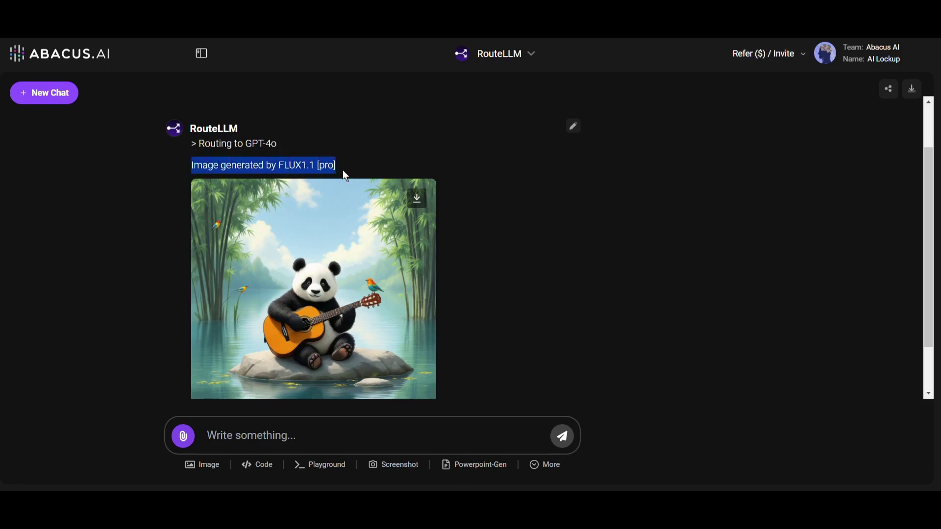
click(295, 163)
scroll(421, 260, down, 1)
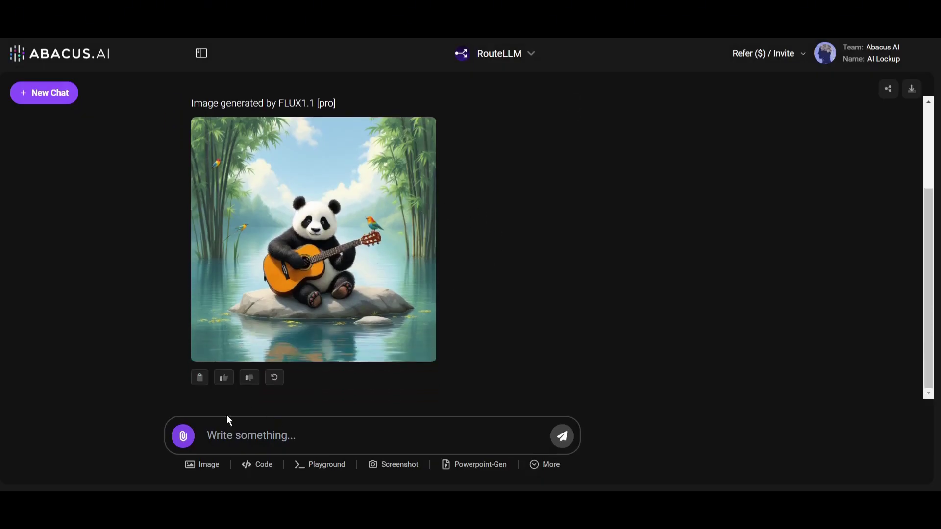
Open the Video-Gen form and enter the prompt 'A Panda playing guitar on' a lake.
click(196, 438)
click(535, 468)
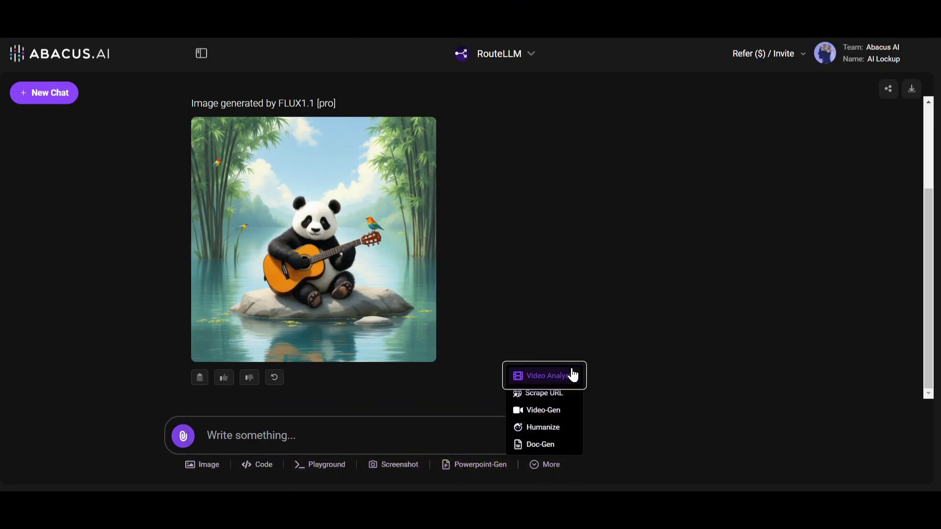
click(547, 415)
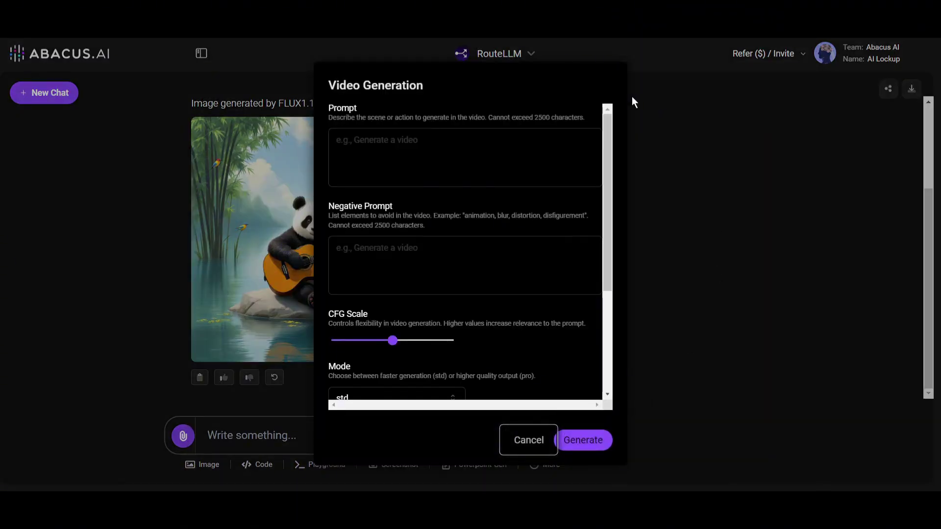
click(392, 165)
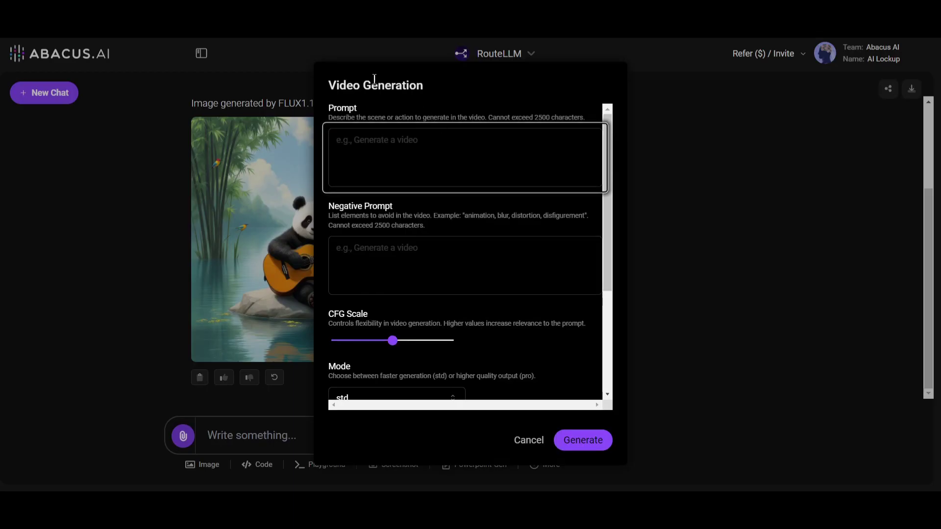
click(341, 90)
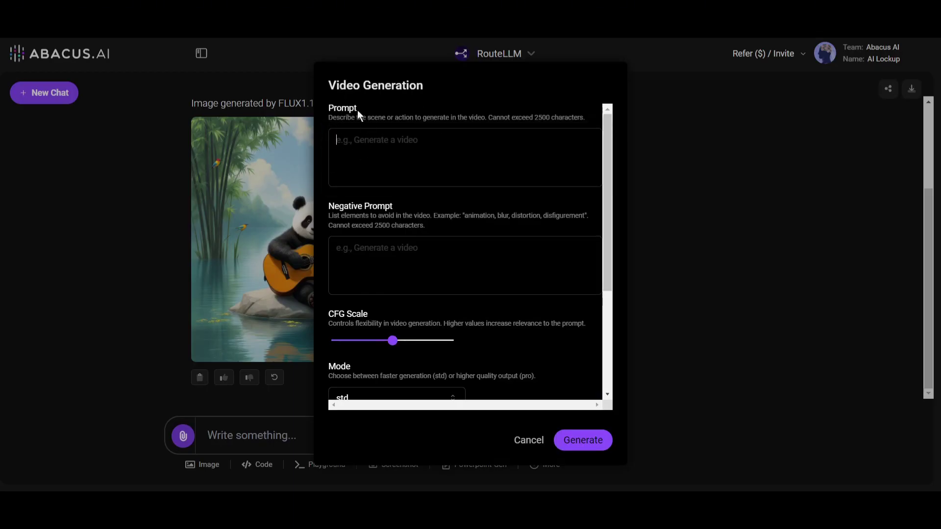
text(A Panda playing g)
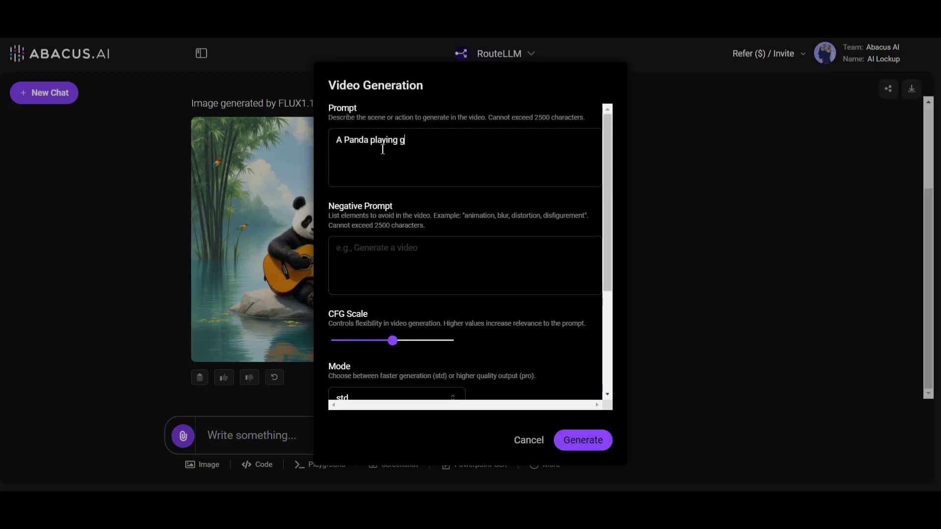
text(uitar)
right_click(418, 140)
click(447, 153)
text(on)
Enter negative prompt 'ugly, anime, low quality' and raise CFG Scale slightly.
click(443, 267)
text(ugly, anime, low quality)
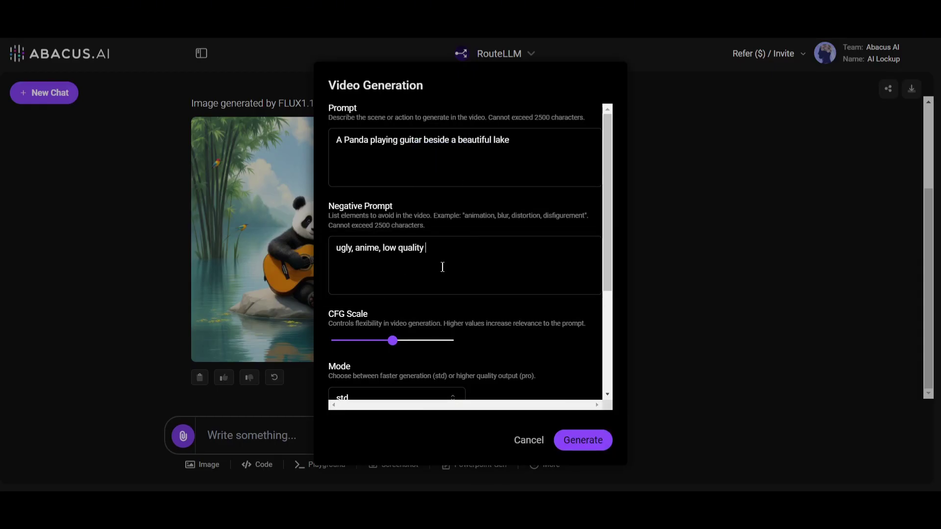
scroll(443, 267, down, 1)
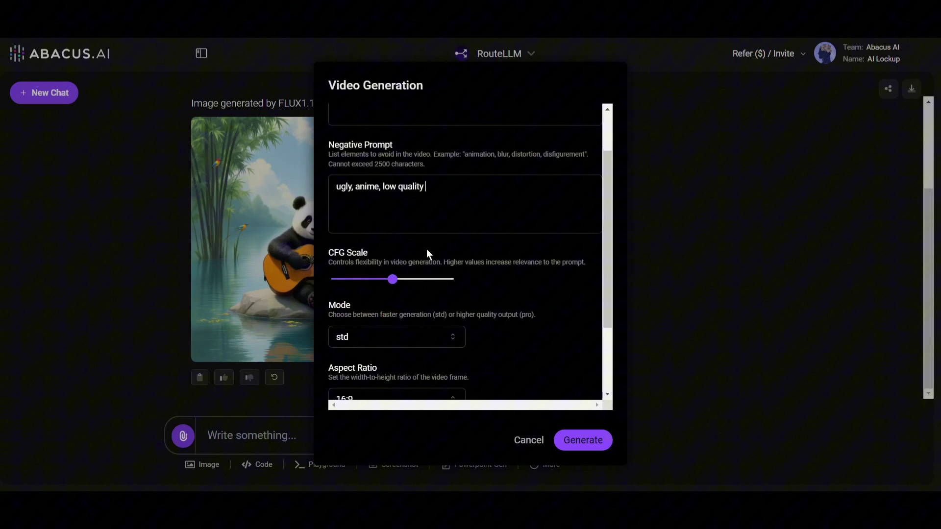
drag(330, 253, 375, 255)
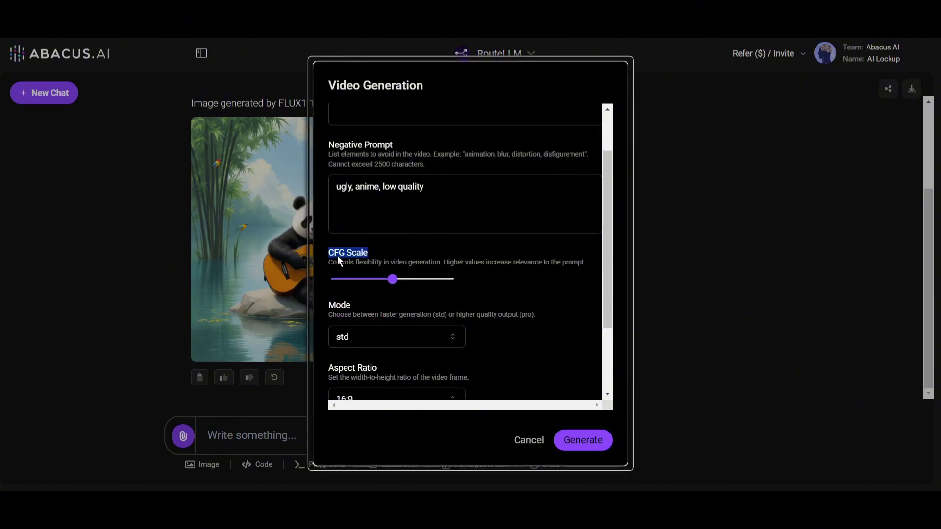
click(395, 280)
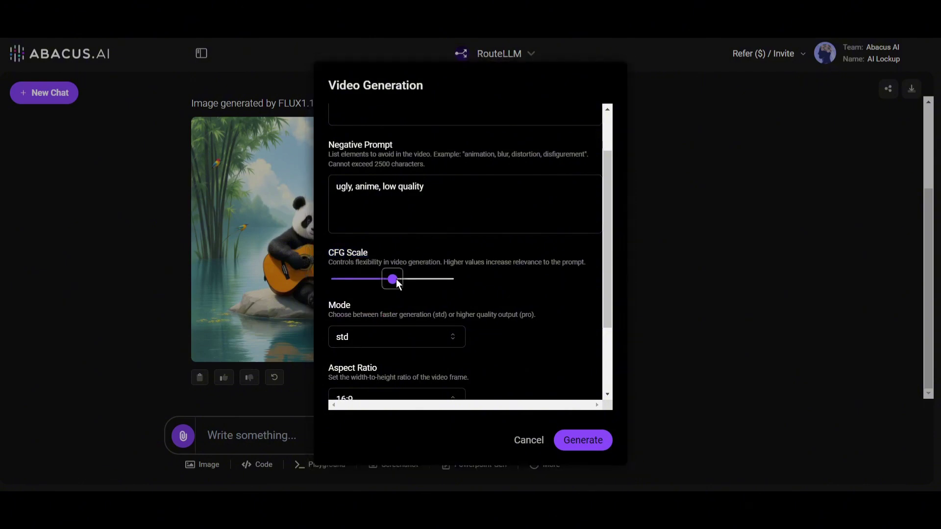
drag(468, 283, 425, 283)
Set Mode to pro, keep 16:9, choose 10-second Duration, and enable 'Modify the input prompt'.
double_click(333, 307)
scroll(382, 304, down, 2)
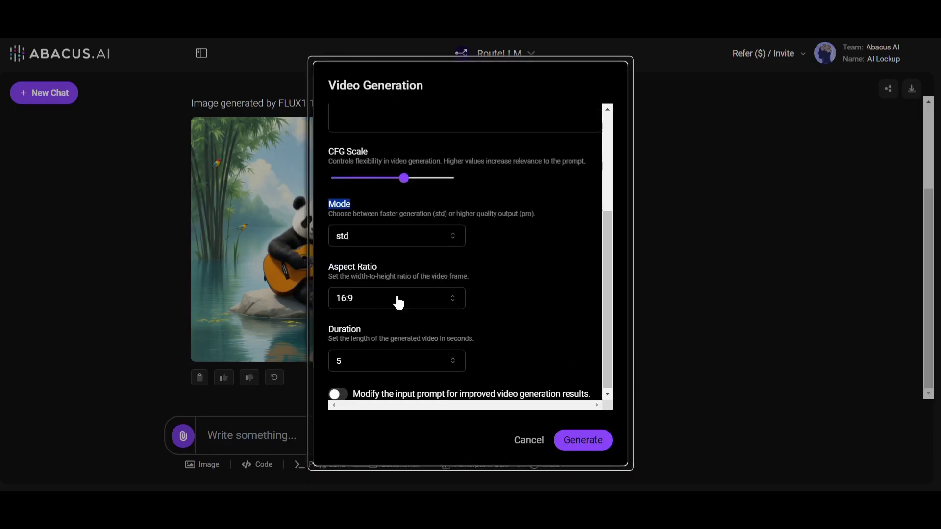
click(381, 240)
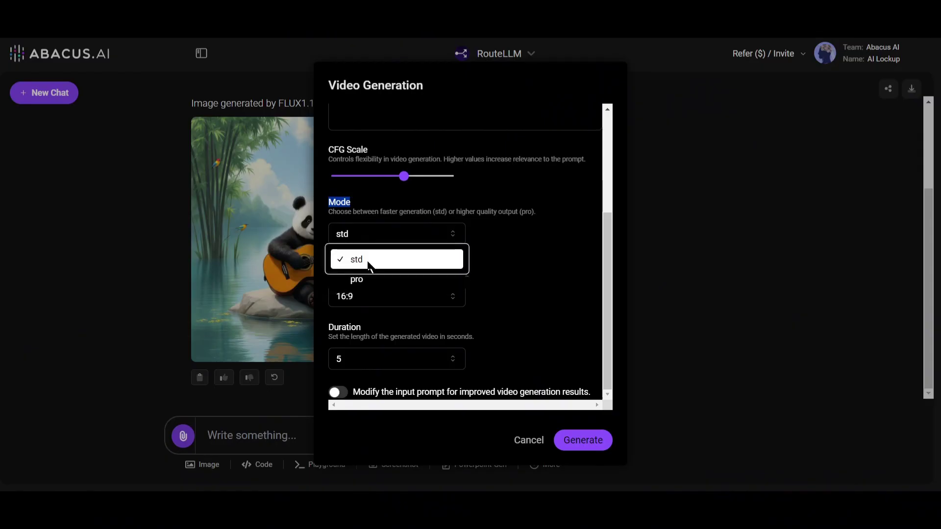
click(376, 280)
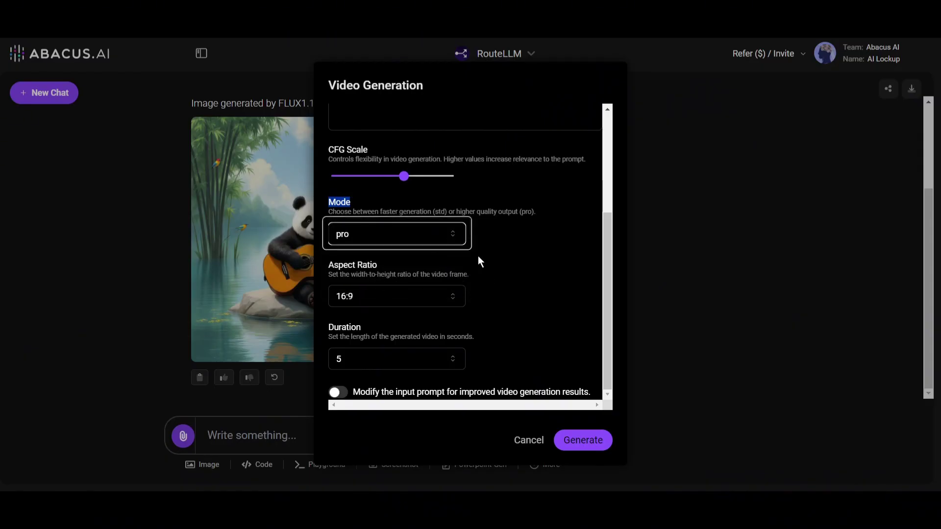
click(411, 299)
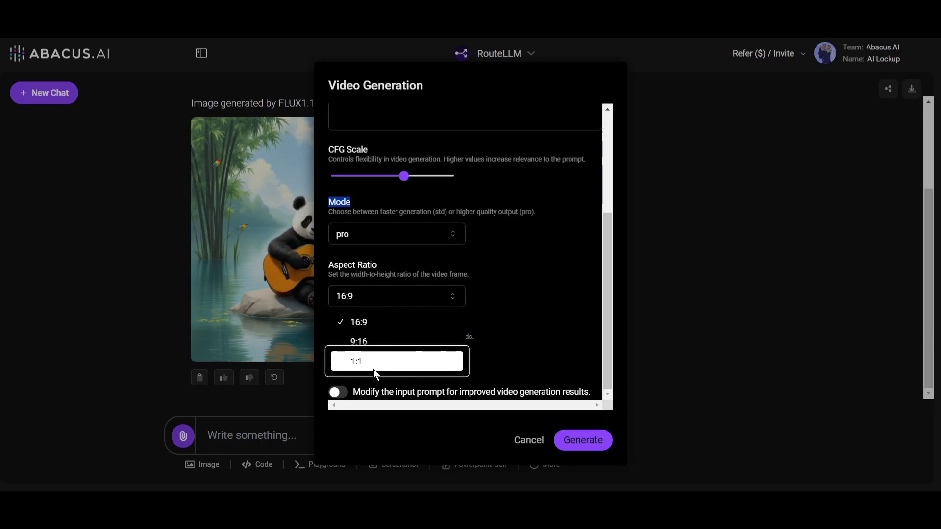
click(390, 324)
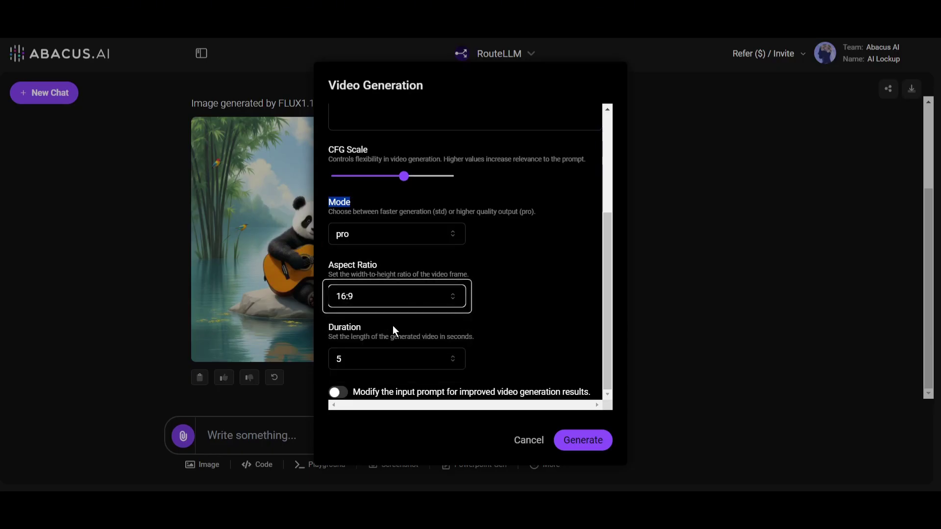
click(412, 355)
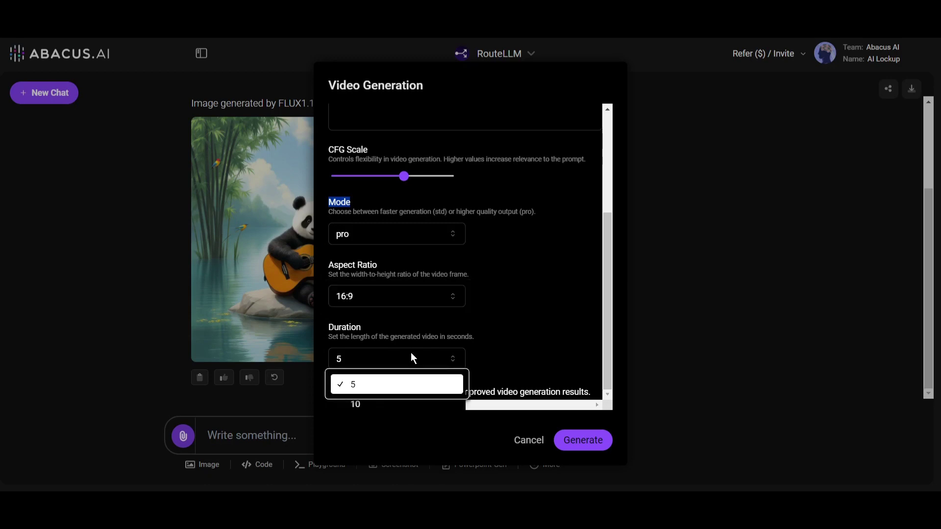
click(369, 407)
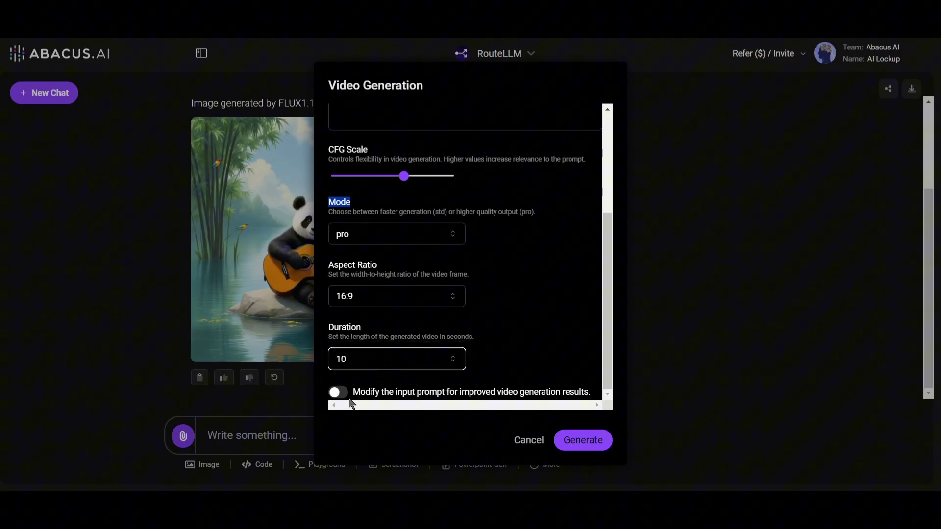
click(605, 335)
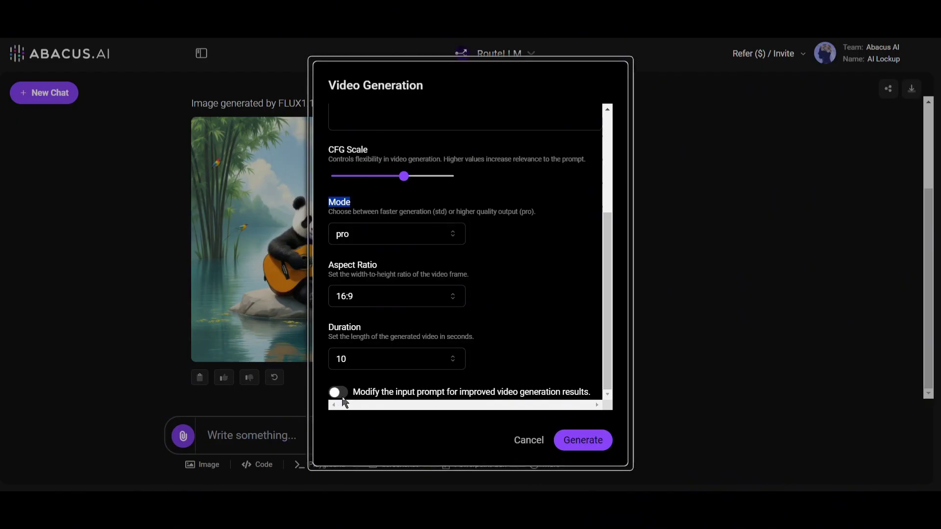
Generate the panda video and watch the 10-second Kling 1.5 result fullscreen.
click(590, 448)
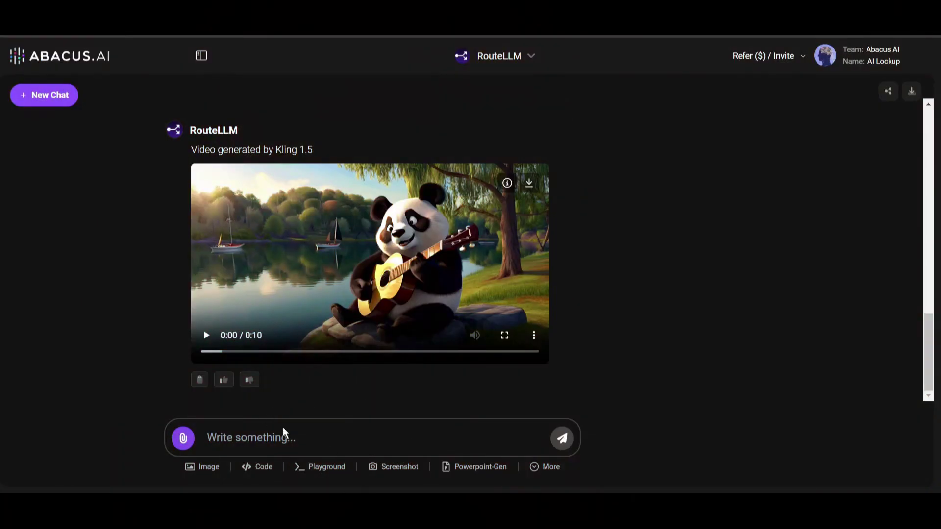
click(263, 353)
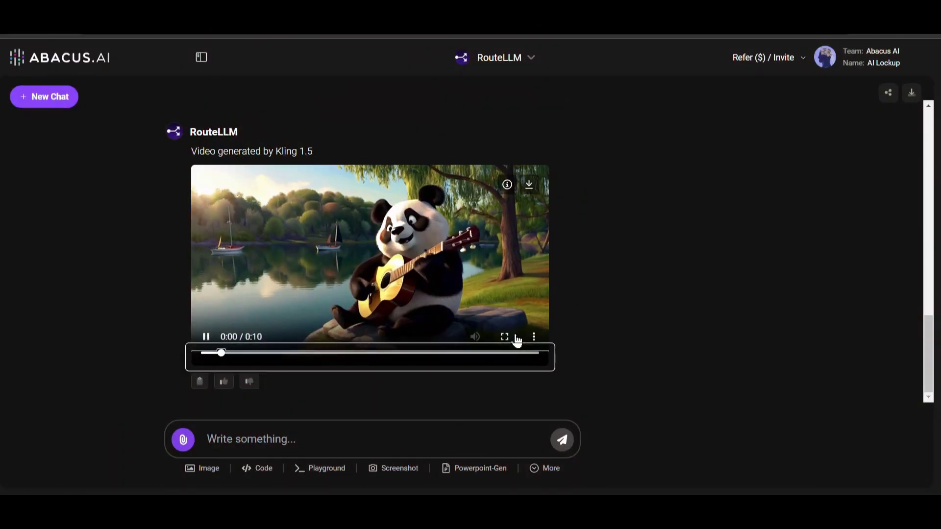
key(Return)
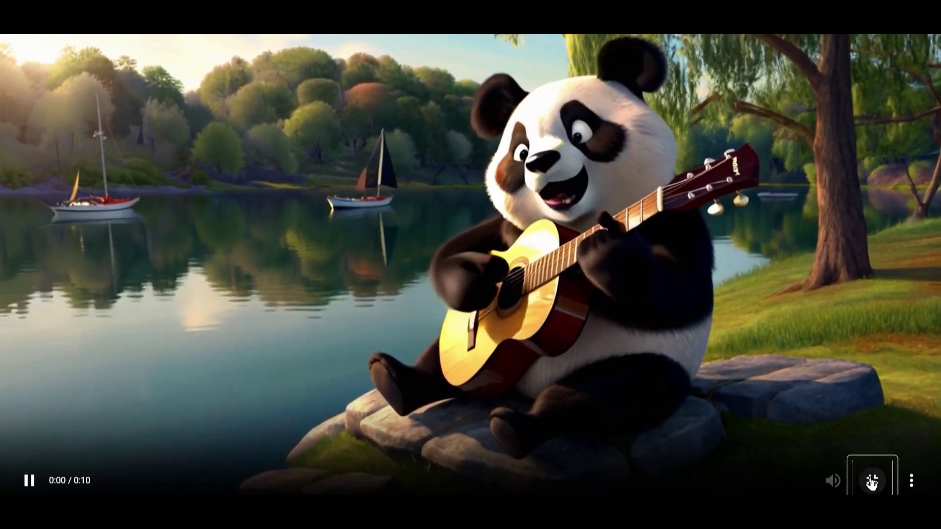
click(873, 480)
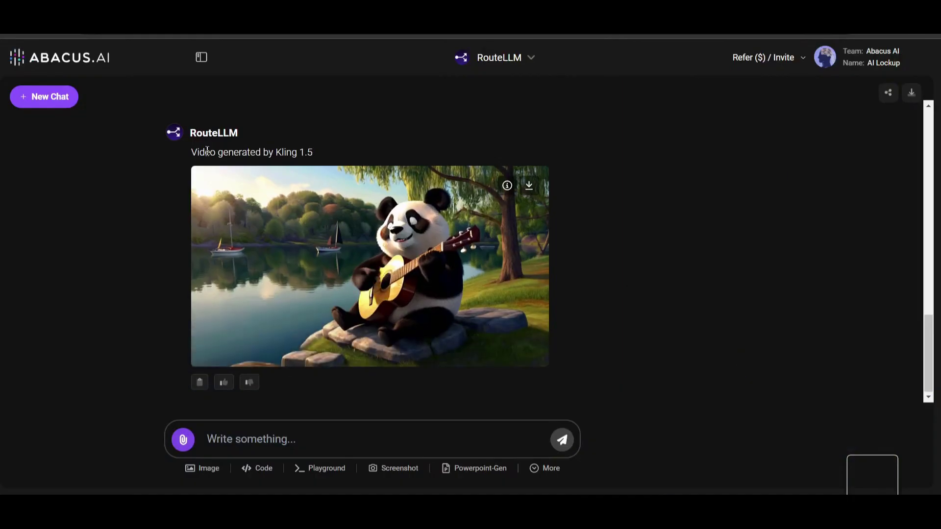
click(211, 297)
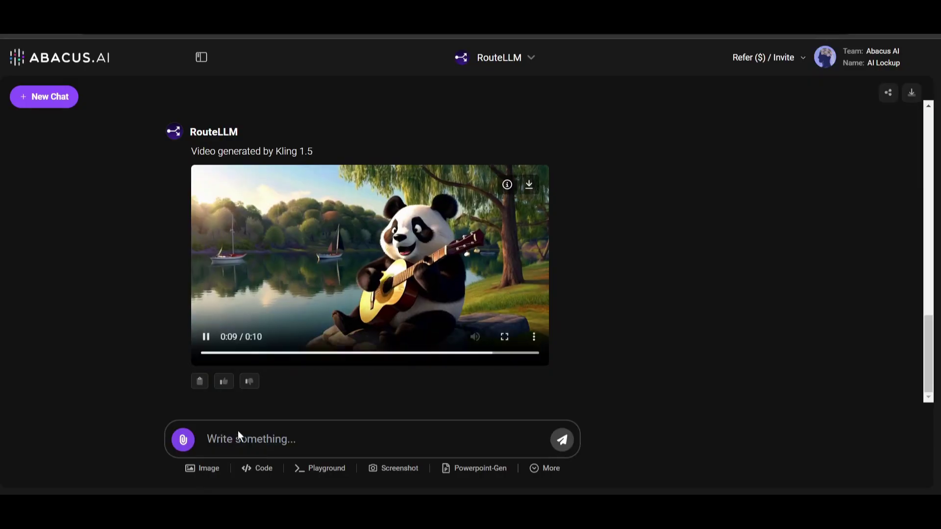
Generate a pro-mode beret-man video with negative prompt 'anime, ugly, low-quality' and play it.
click(546, 468)
click(544, 411)
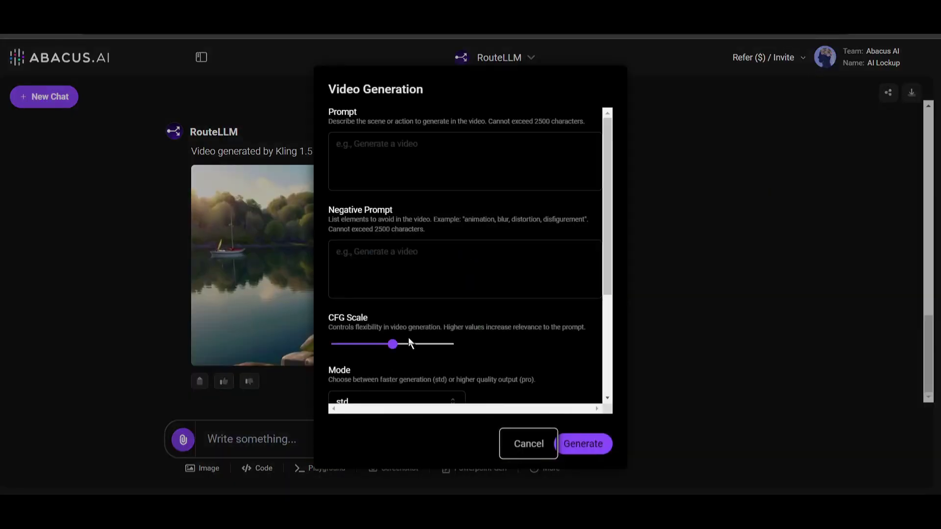
text(anime, ugly, low-quality)
scroll(395, 285, down, 2)
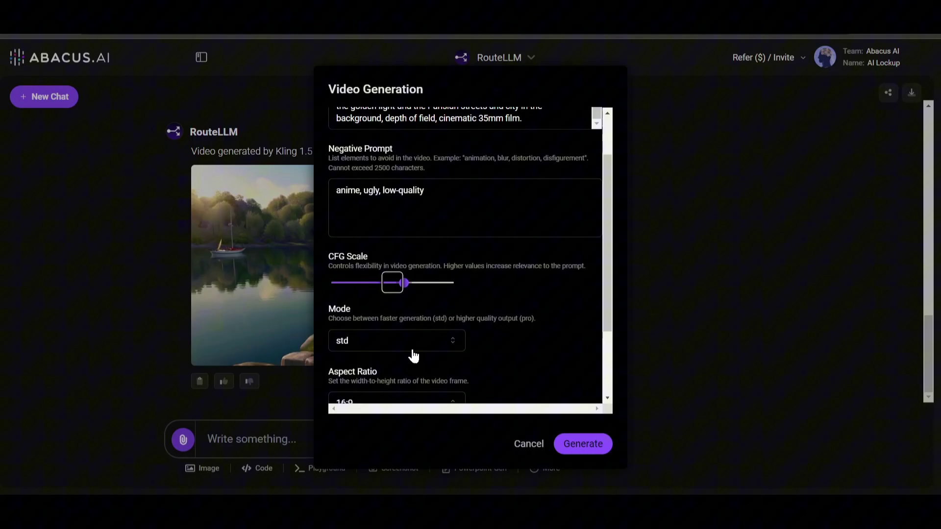
scroll(413, 356, down, 2)
click(371, 326)
scroll(383, 312, down, 1)
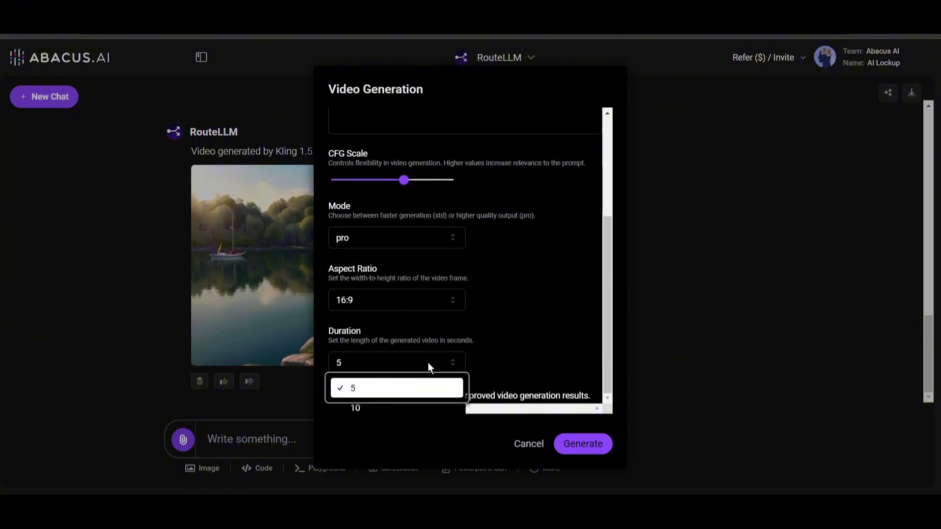
click(563, 441)
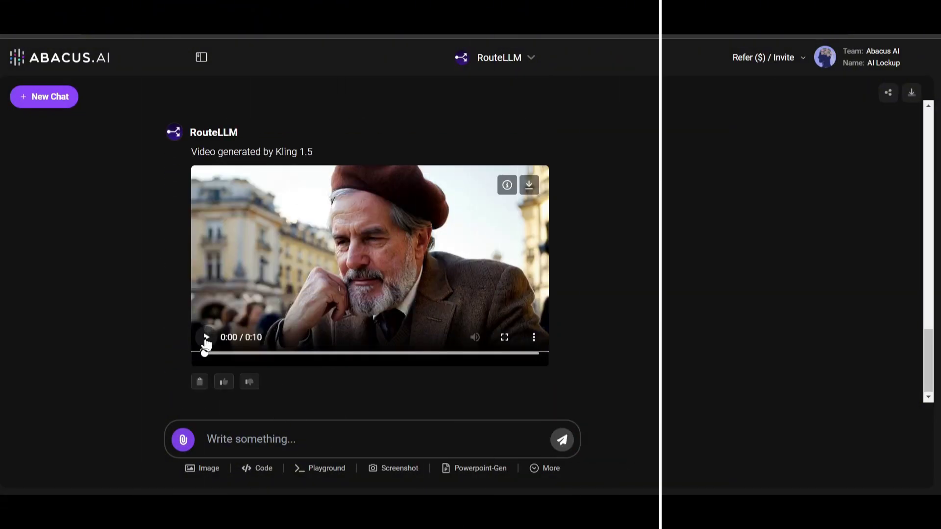
click(206, 338)
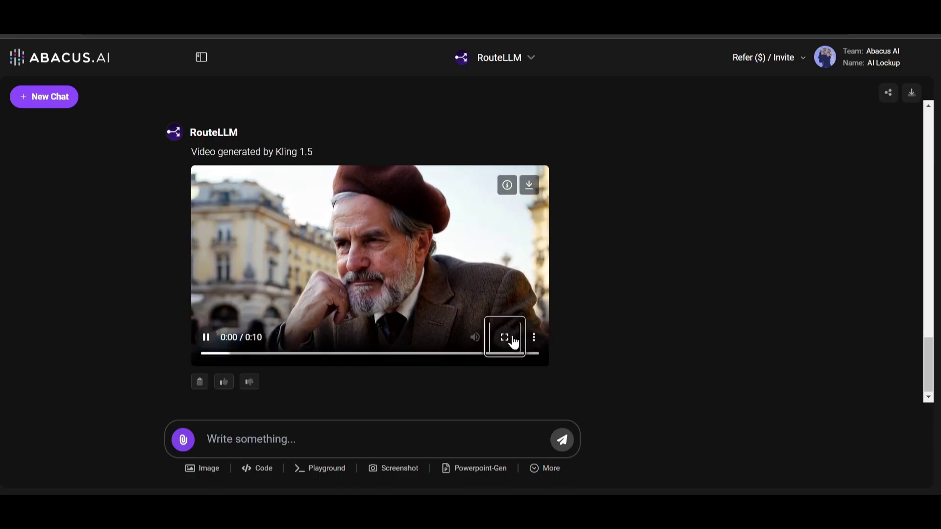
Watch the beret-man video fullscreen.
click(505, 337)
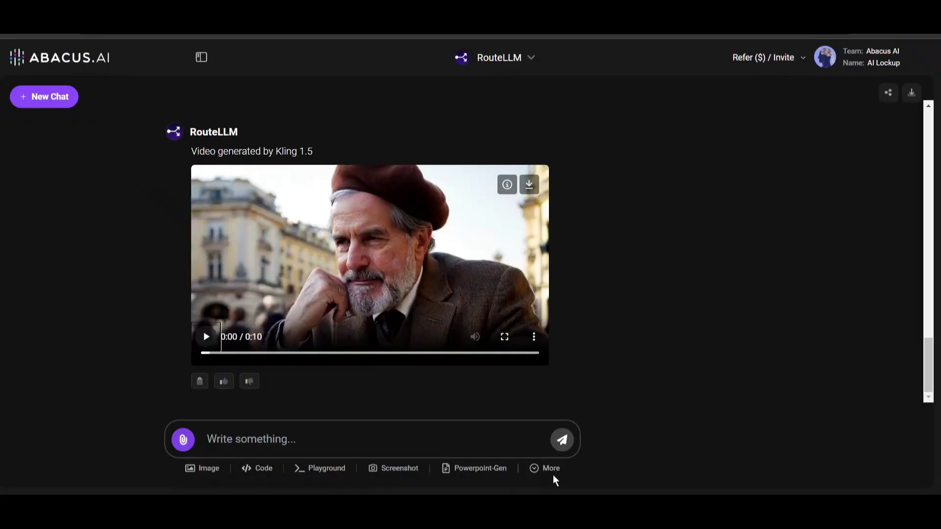
Generate a 10-second pro-mode Kling 1.5 video of a seaside cottage balcony over a sunset ocean.
click(548, 469)
click(548, 397)
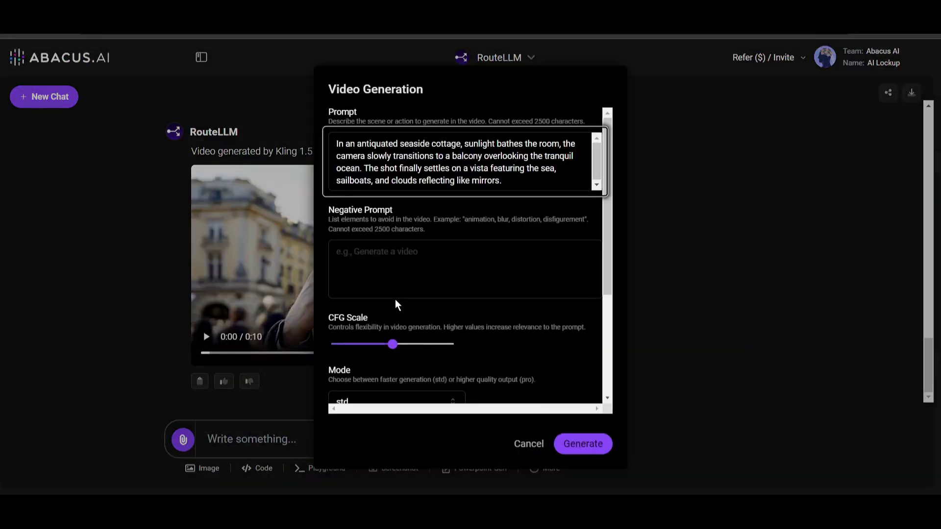
scroll(397, 305, down, 3)
click(387, 281)
scroll(413, 352, down, 1)
click(402, 364)
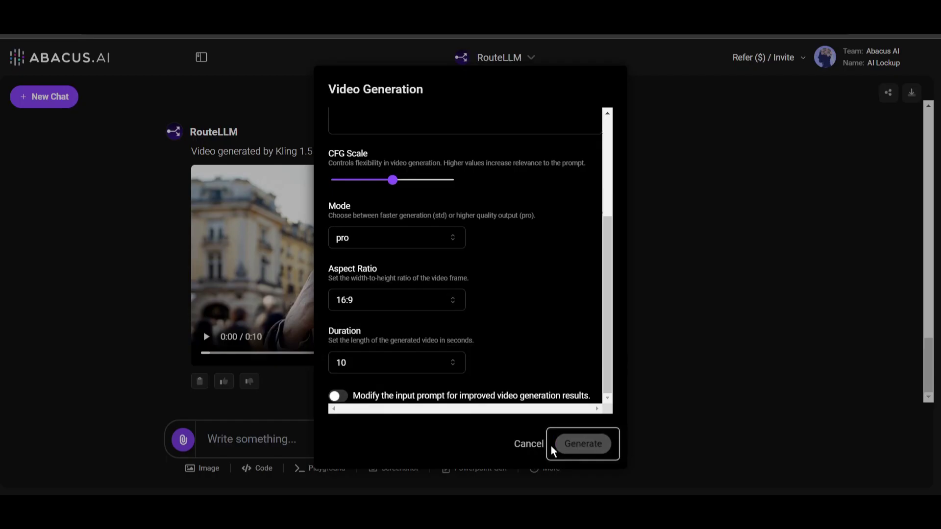
click(552, 450)
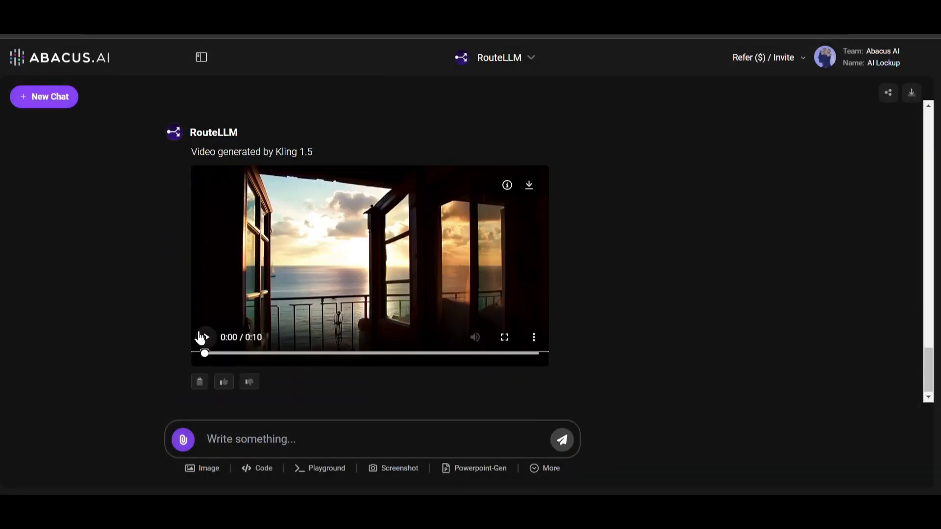
Play the ocean video fullscreen, then return to the chat and pause it.
click(203, 337)
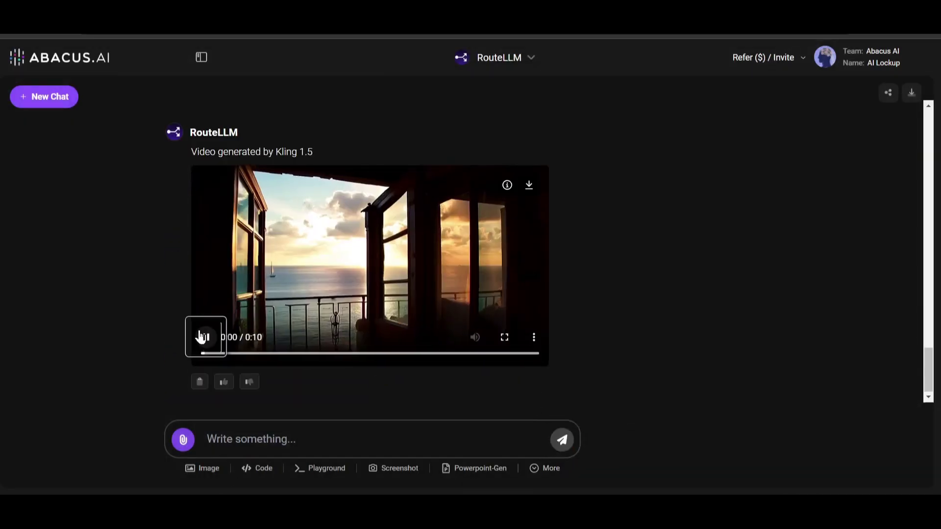
click(505, 337)
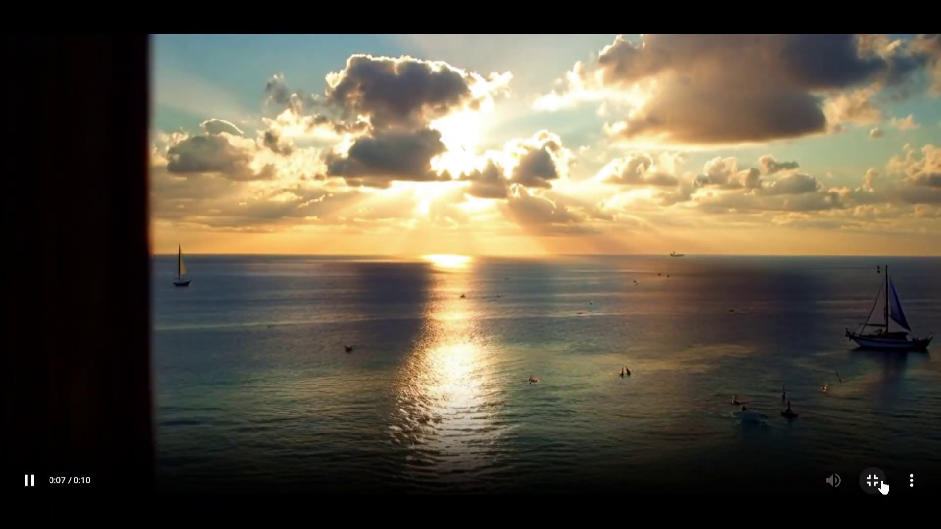
click(876, 483)
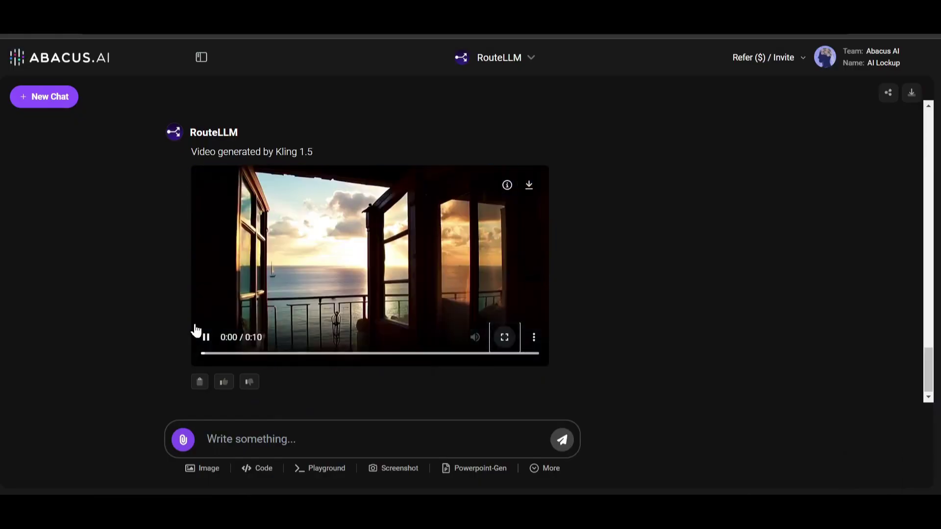
click(205, 337)
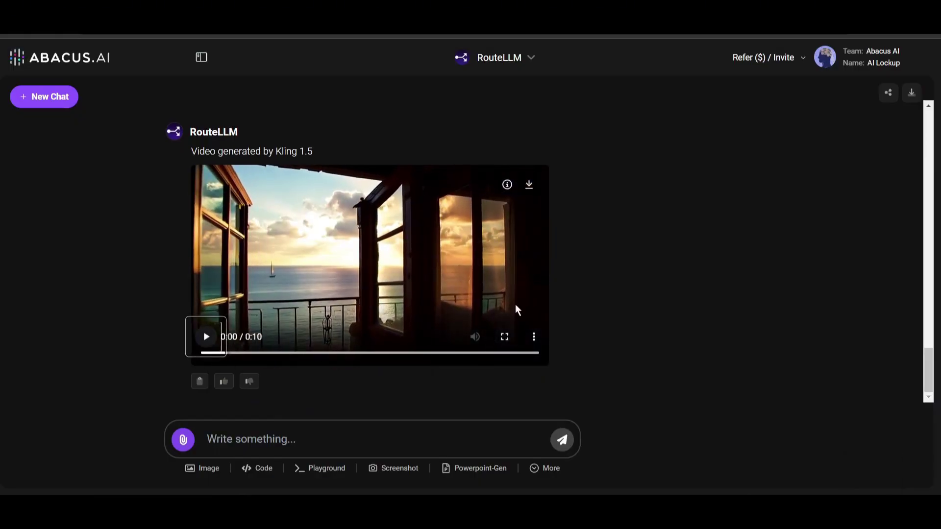
Generate a 10-second pro-mode Kling 1.5 anime cat video with negative prompt 'realistic, realism'.
click(547, 471)
click(537, 441)
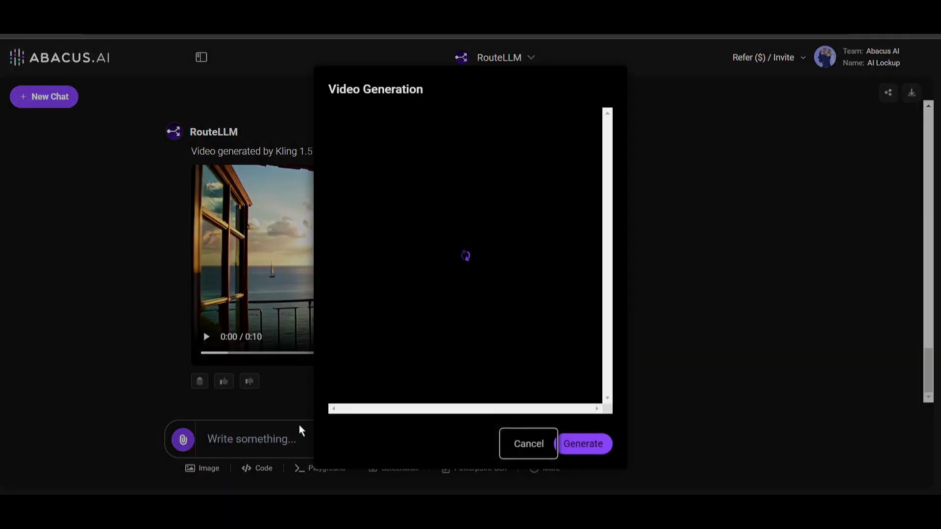
click(410, 255)
text(realistic, realism)
scroll(471, 248, down, 3)
click(402, 284)
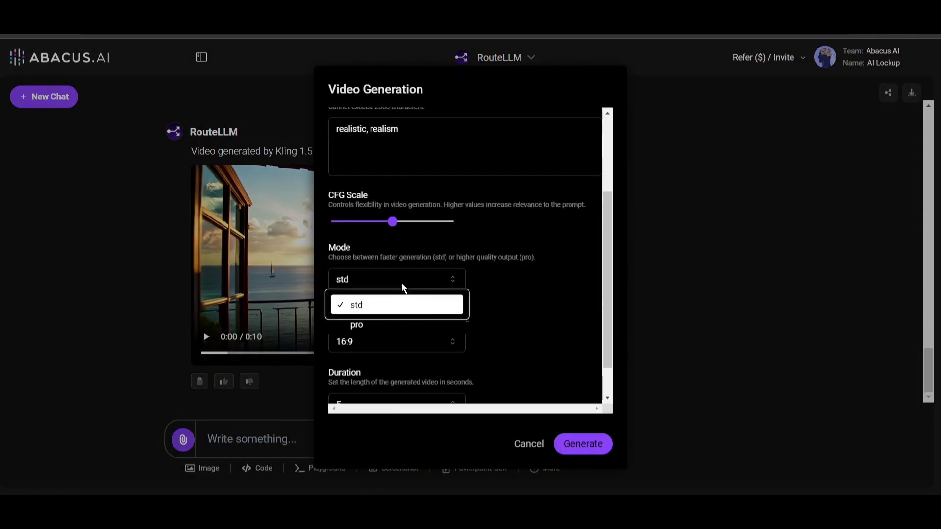
scroll(402, 294, down, 1)
click(397, 361)
click(377, 392)
click(583, 444)
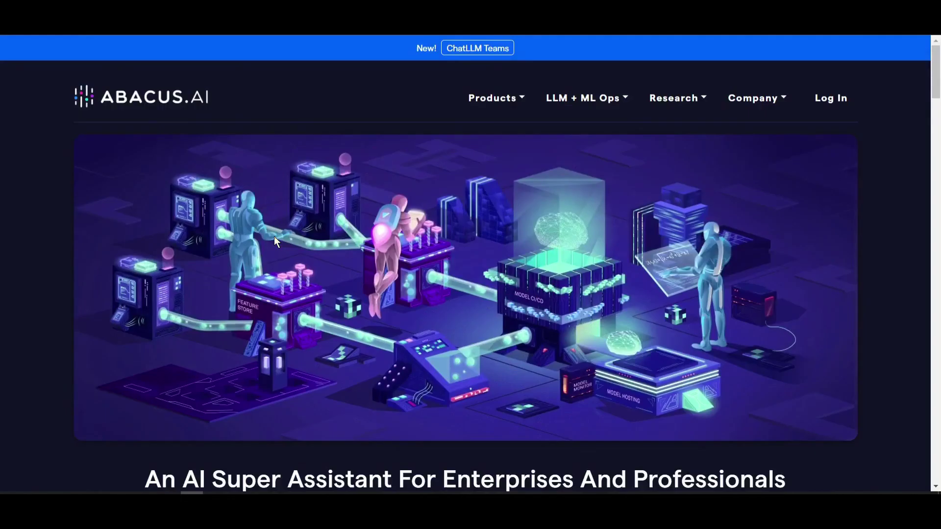
Browse the Abacus.AI homepage, viewing the LLM Ops and Applied AI Systems At Scale diagrams.
scroll(274, 237, down, 10)
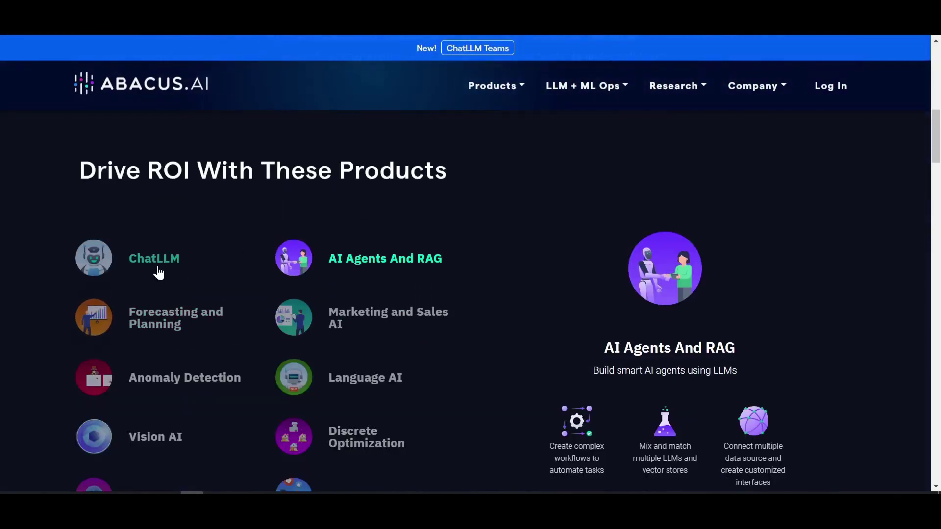
scroll(172, 276, down, 6)
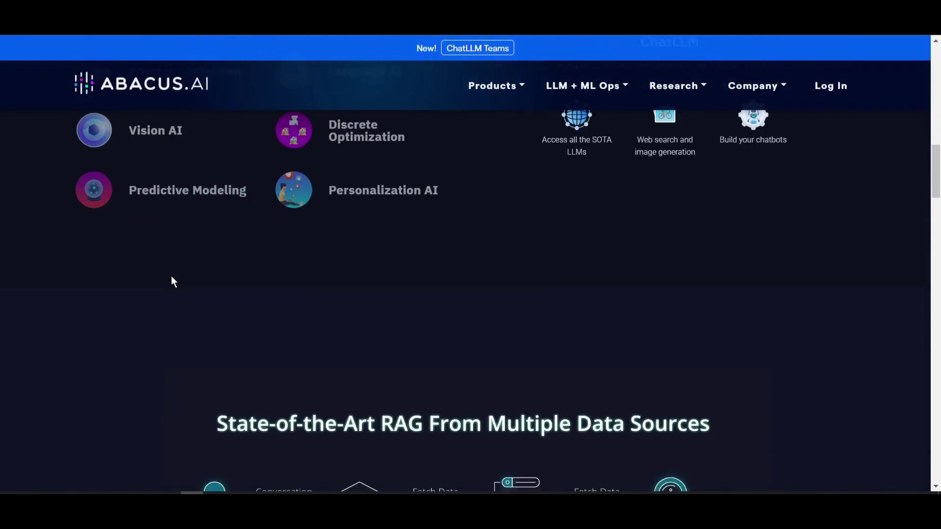
scroll(171, 275, down, 9)
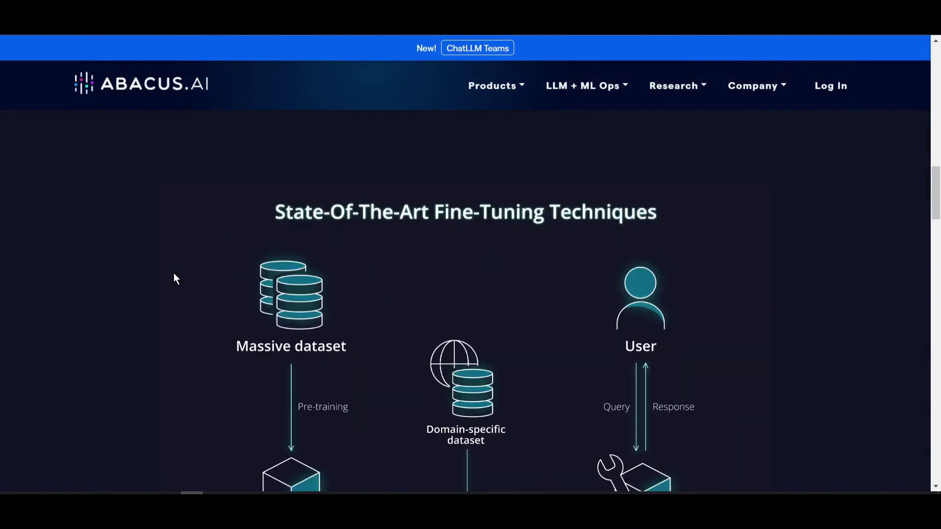
scroll(174, 280, down, 3)
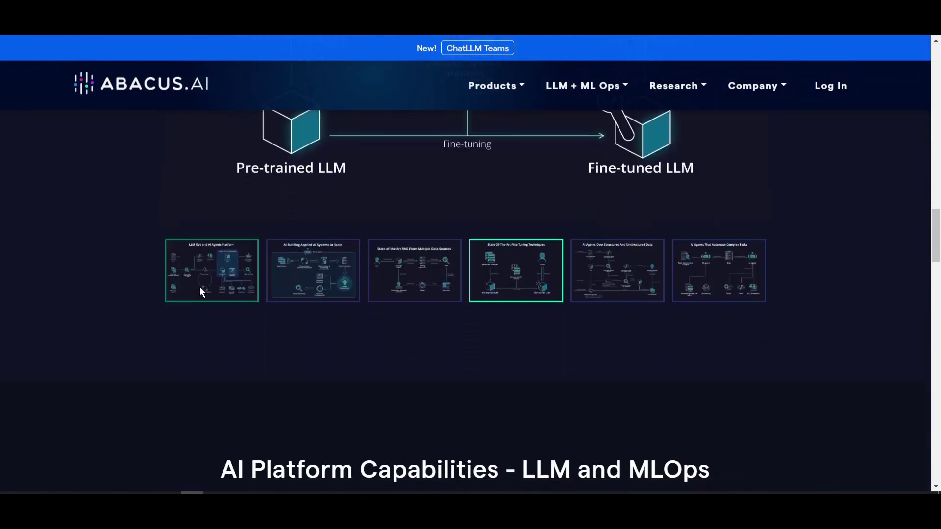
click(199, 290)
scroll(167, 307, up, 3)
click(287, 392)
Open the ChatLLM Teams page from the top of the homepage.
scroll(267, 377, up, 4)
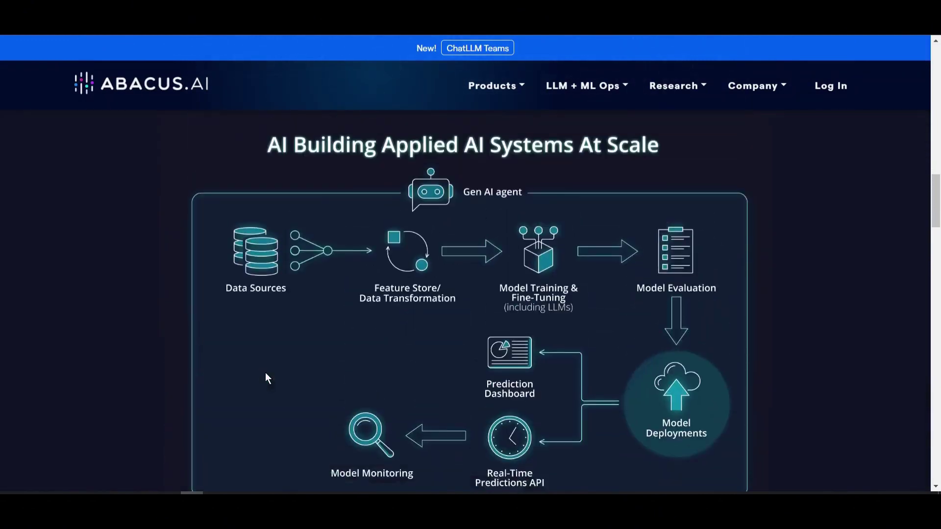
scroll(311, 333, up, 15)
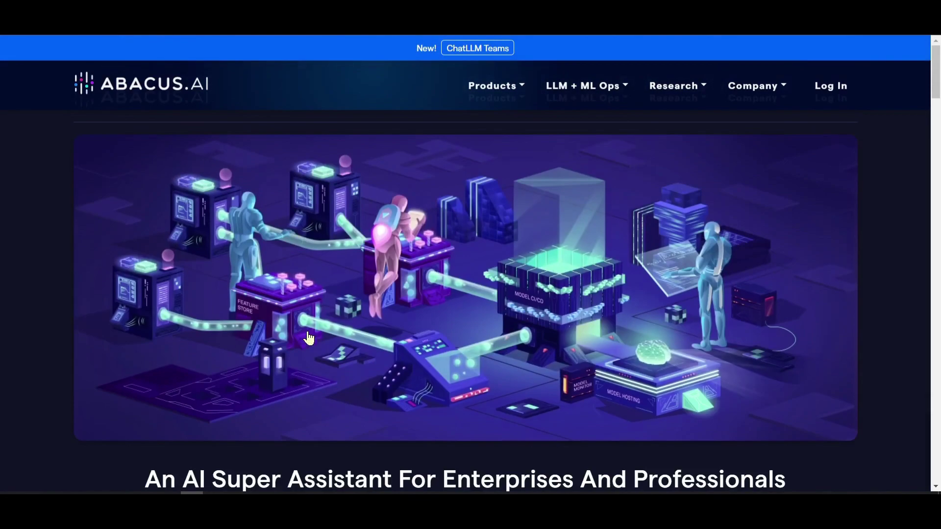
click(675, 98)
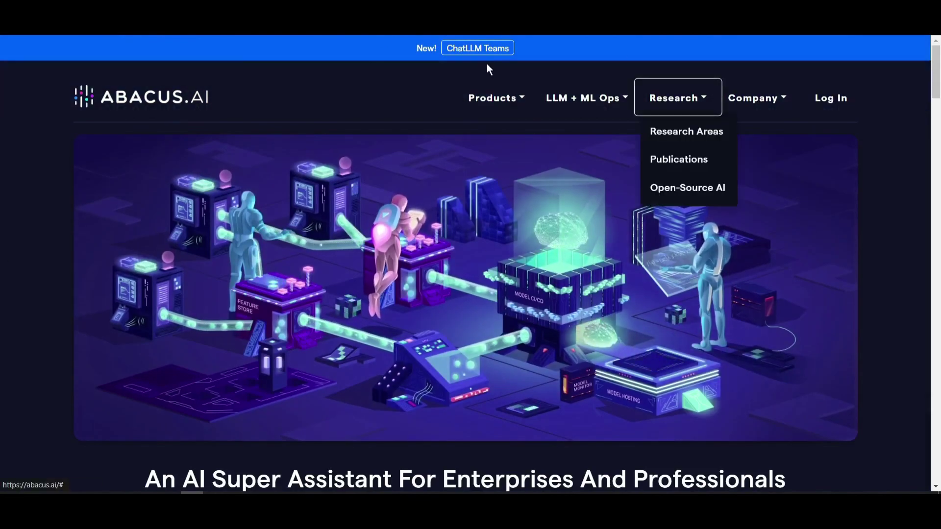
click(476, 49)
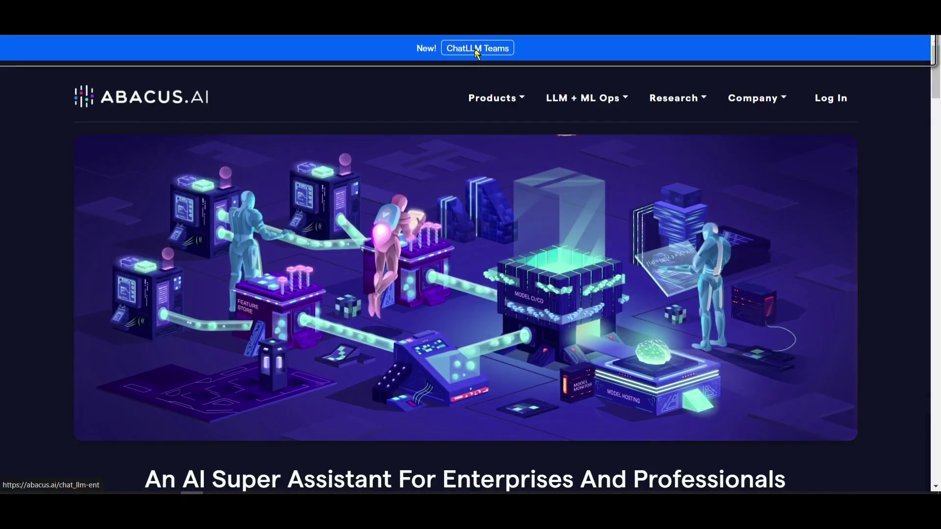